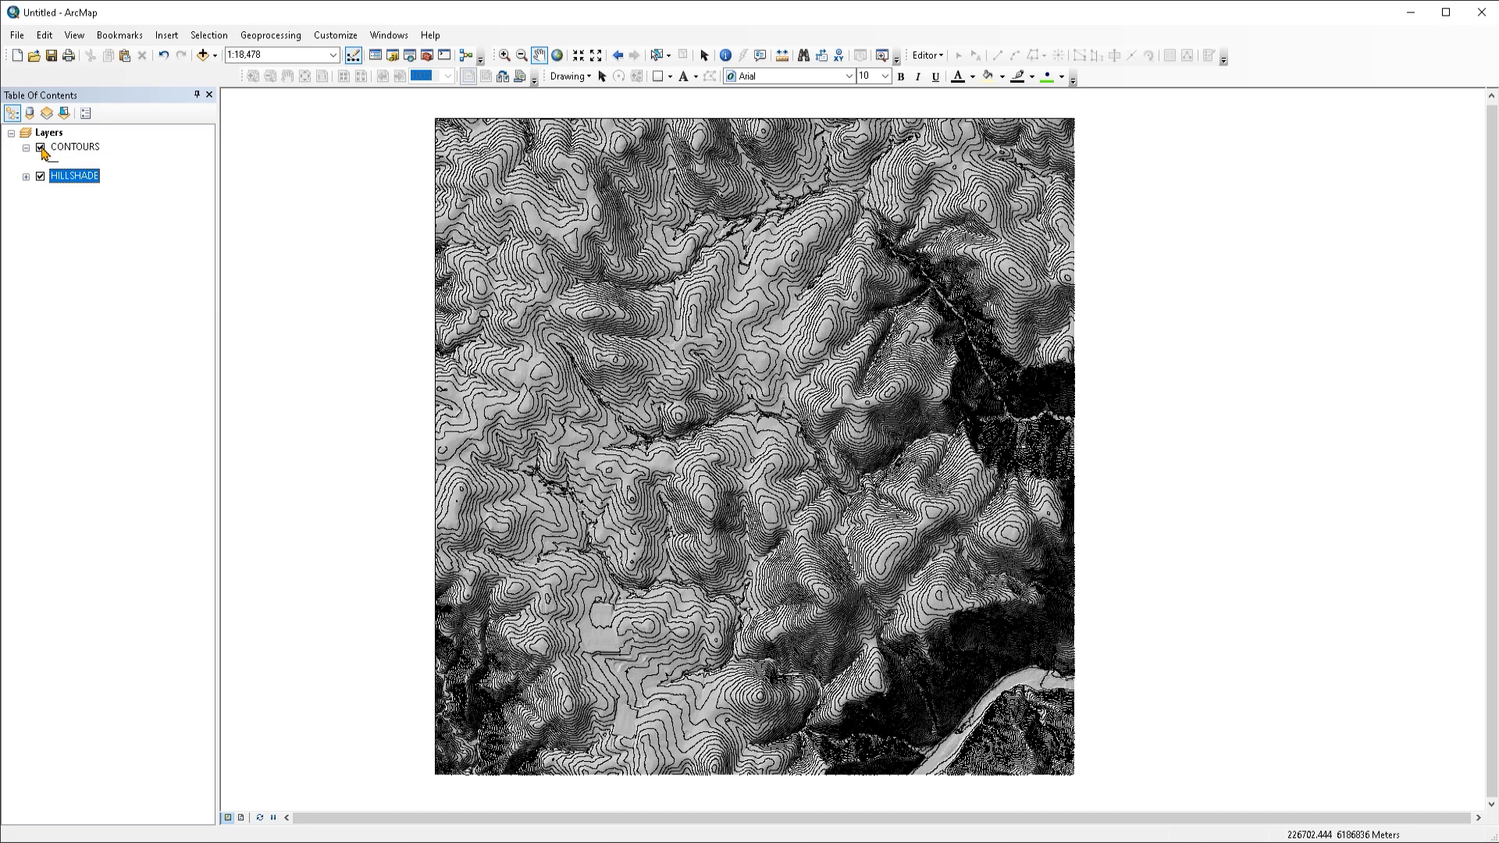
Toggle the visibility of the CONTOURS and HILLSHADE layers to view each one separately
click(41, 148)
click(41, 147)
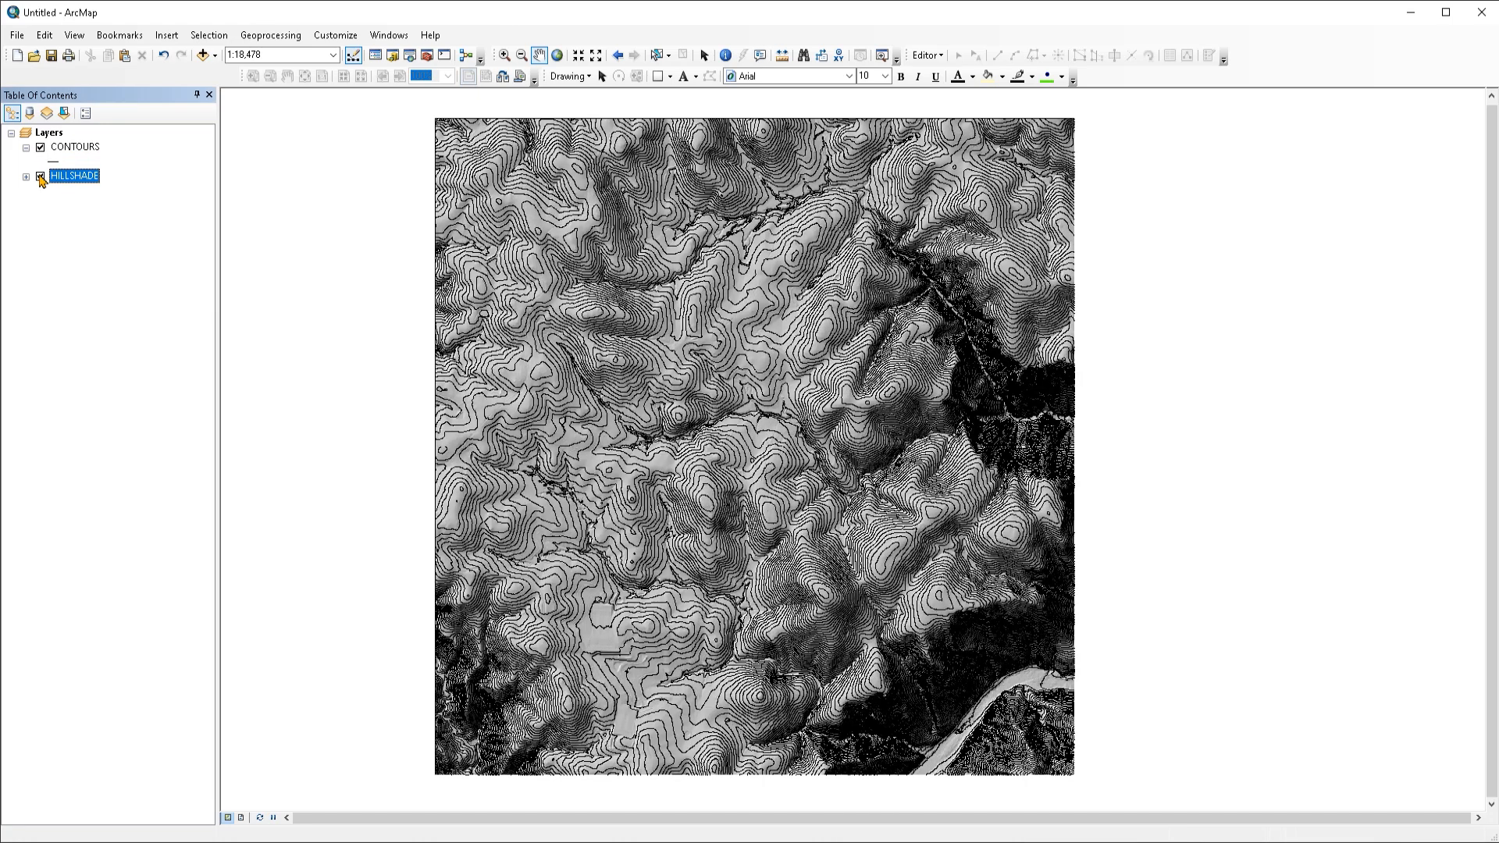
click(40, 177)
click(41, 178)
Start a data export of the CONTOURS layer with all features and the coordinate system of the layer's source data
right_click(84, 150)
mouse_move(207, 428)
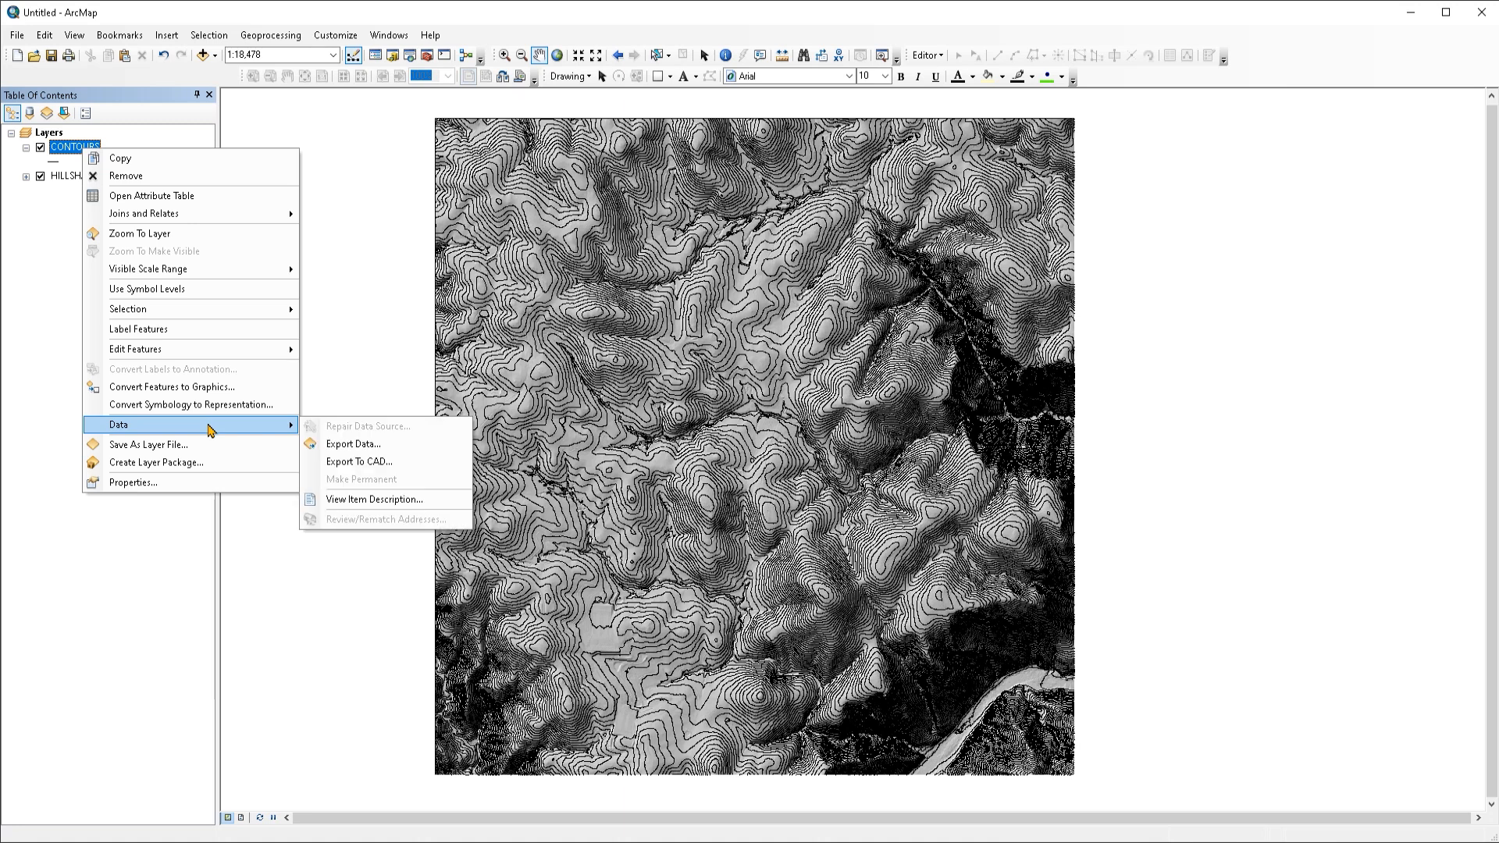
click(380, 448)
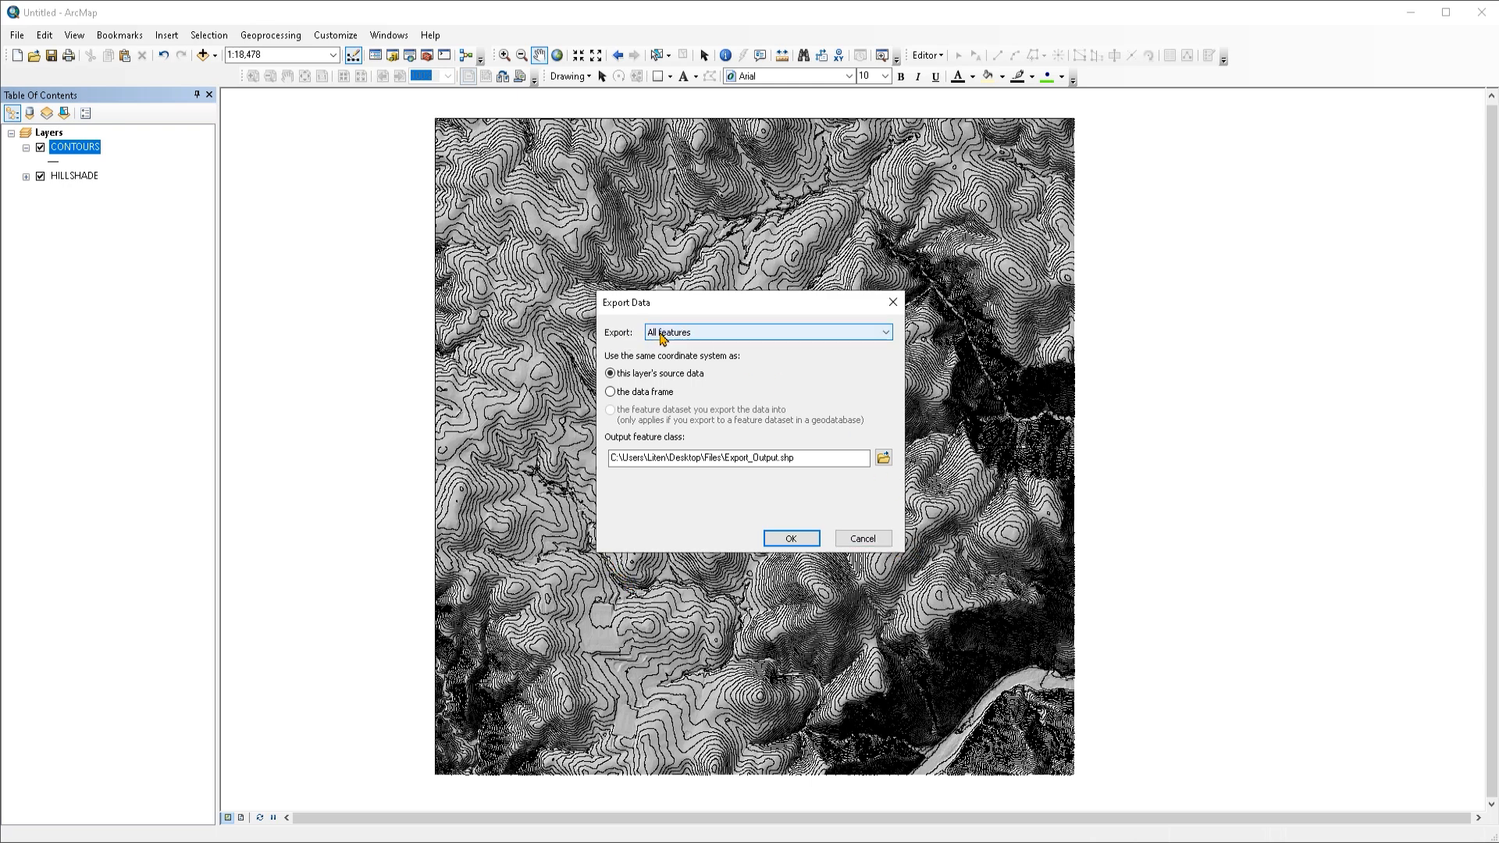
click(702, 337)
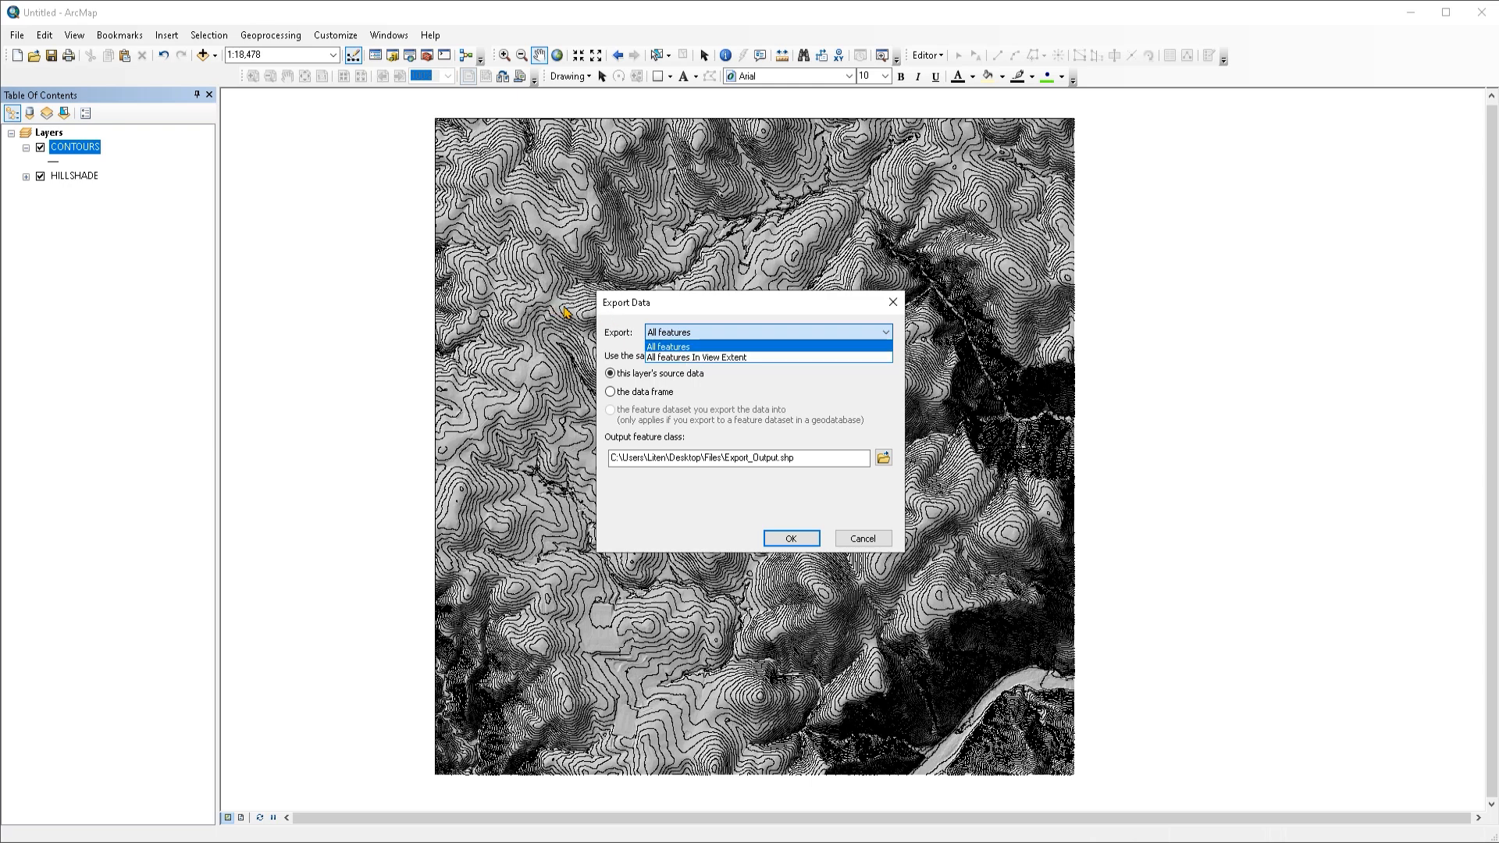
click(682, 347)
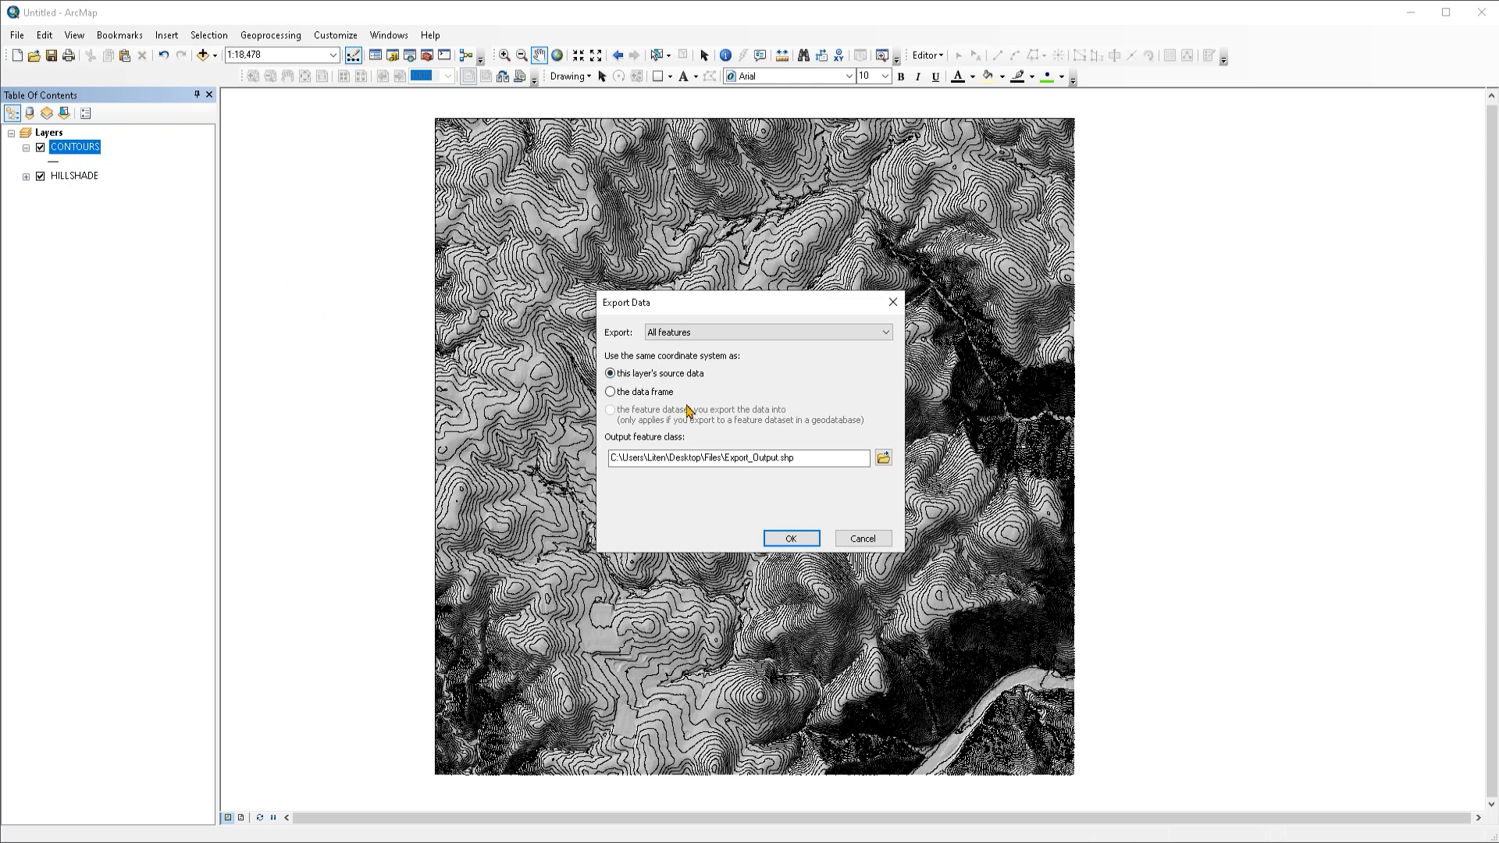
click(647, 393)
click(641, 380)
Export the contours as a shapefile named CONTOURS in the Files folder without adding it to the map
click(882, 459)
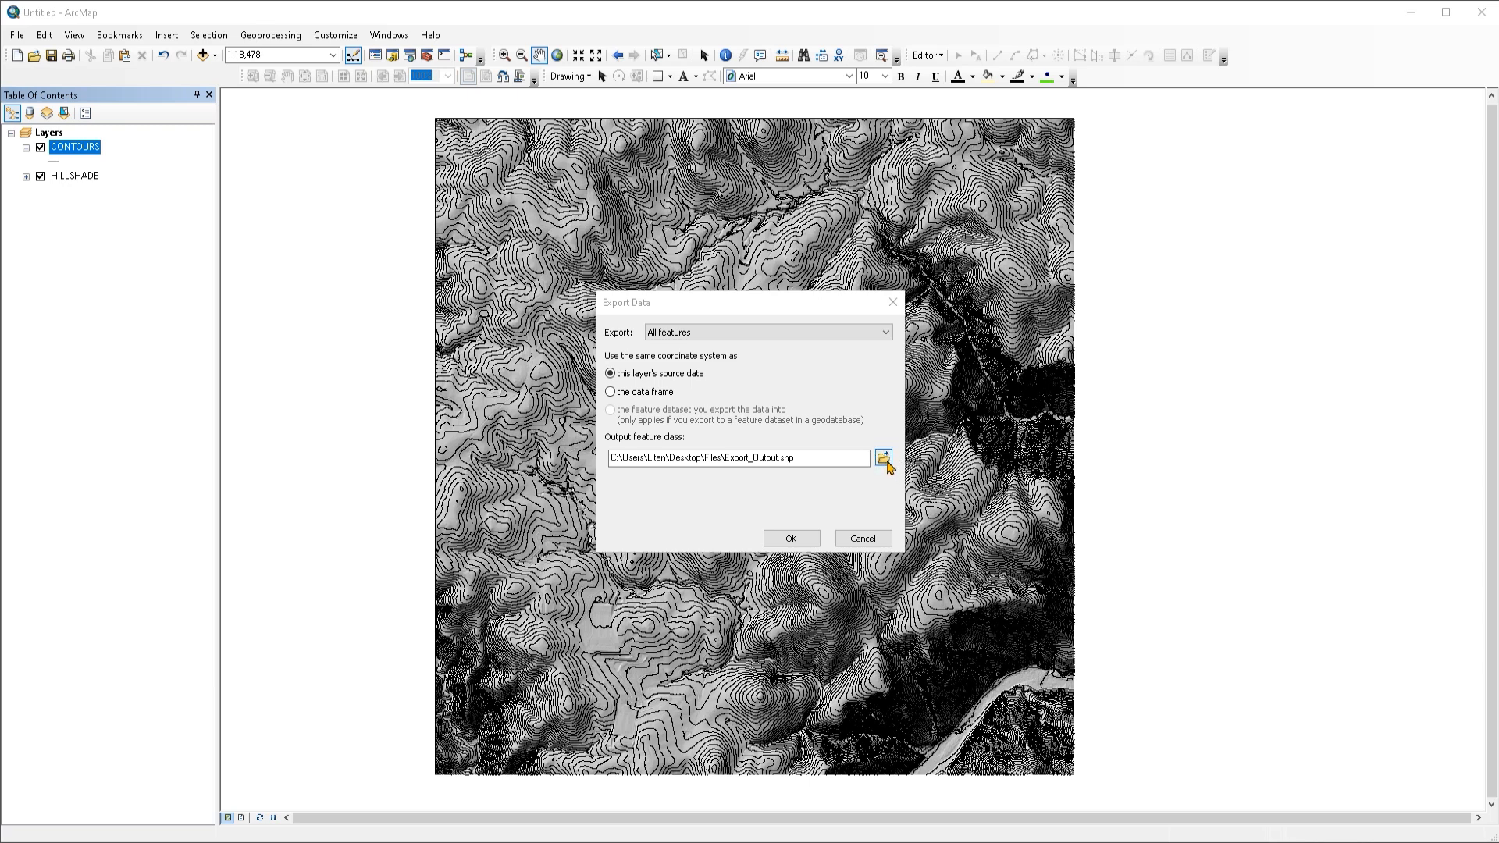
click(886, 460)
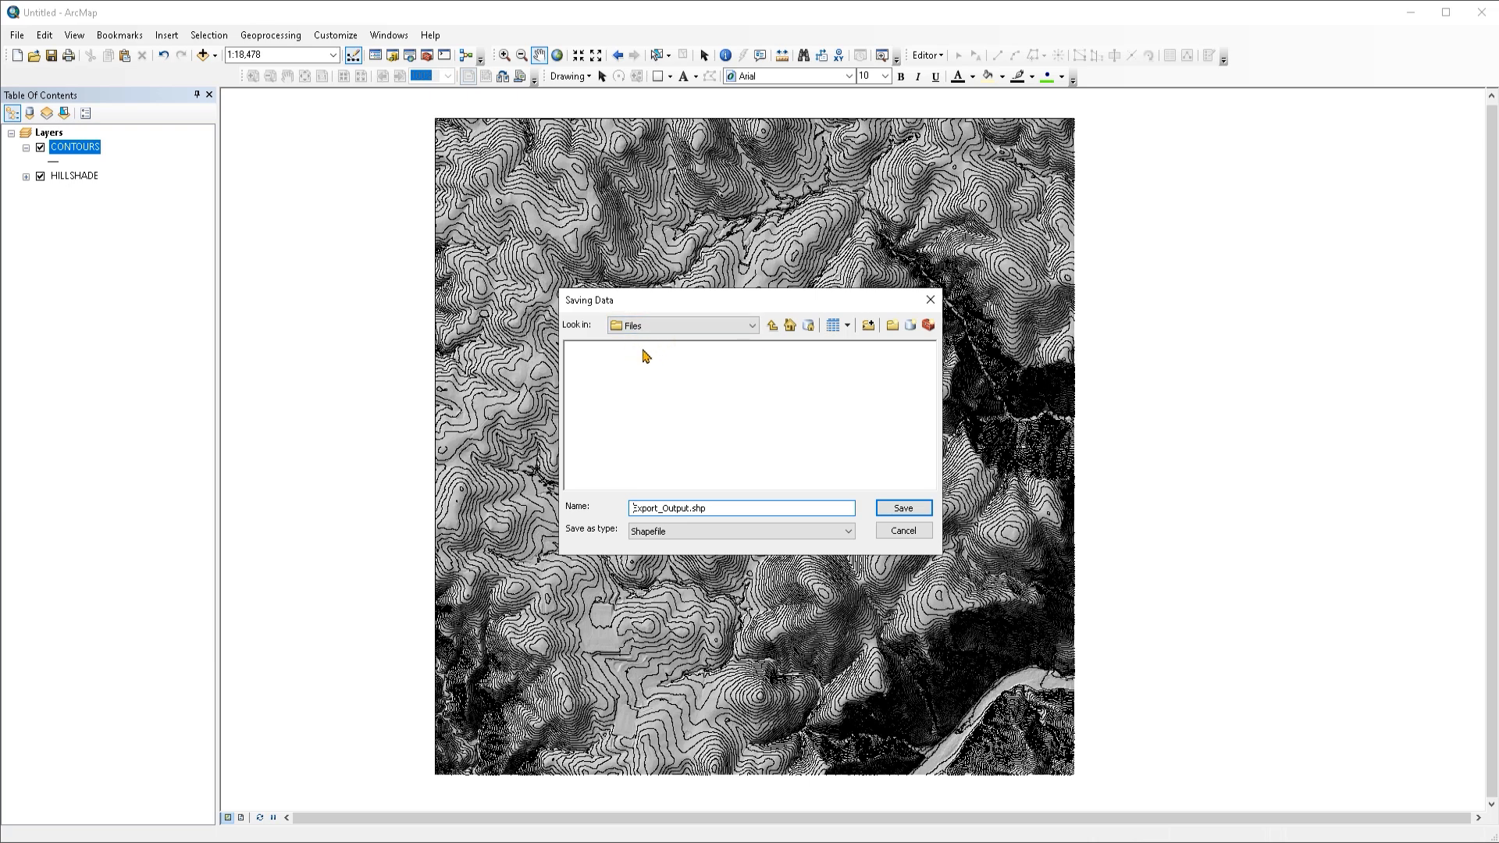
drag(630, 508, 741, 508)
text(CONTOURS)
click(633, 536)
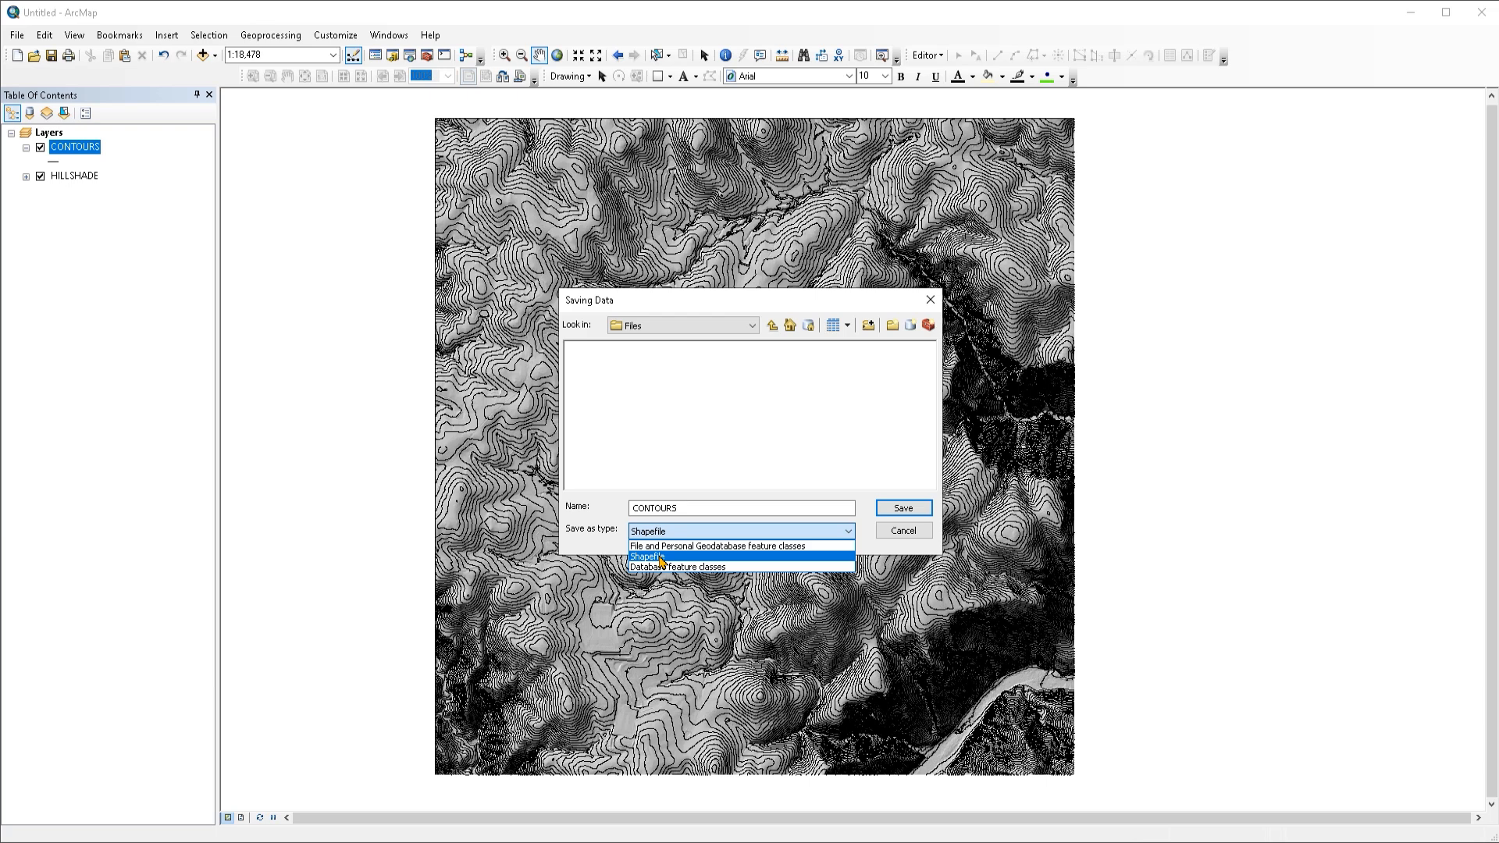
click(661, 557)
click(909, 516)
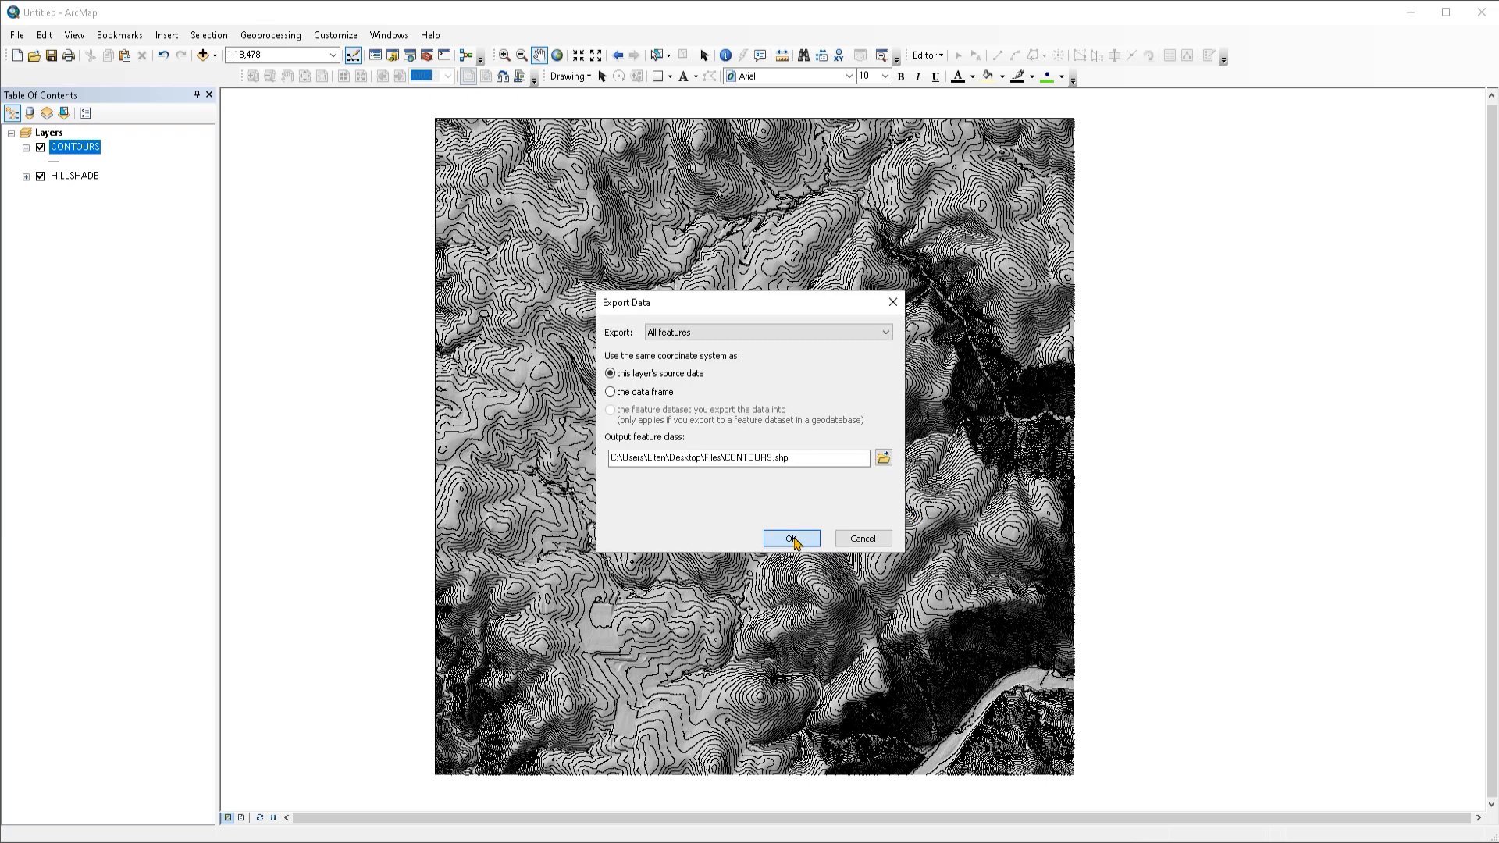
click(793, 539)
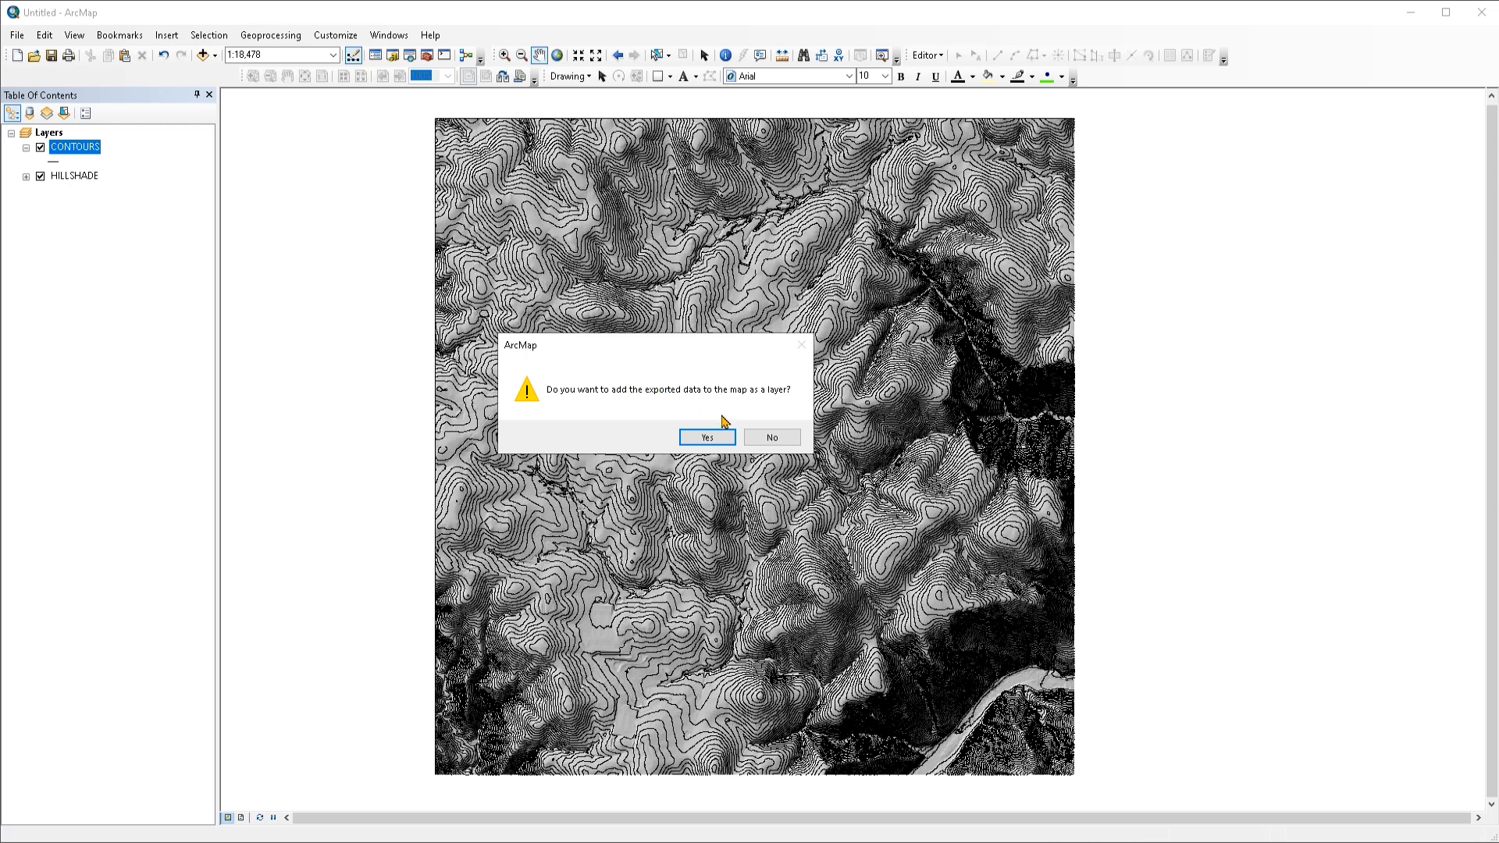
click(787, 445)
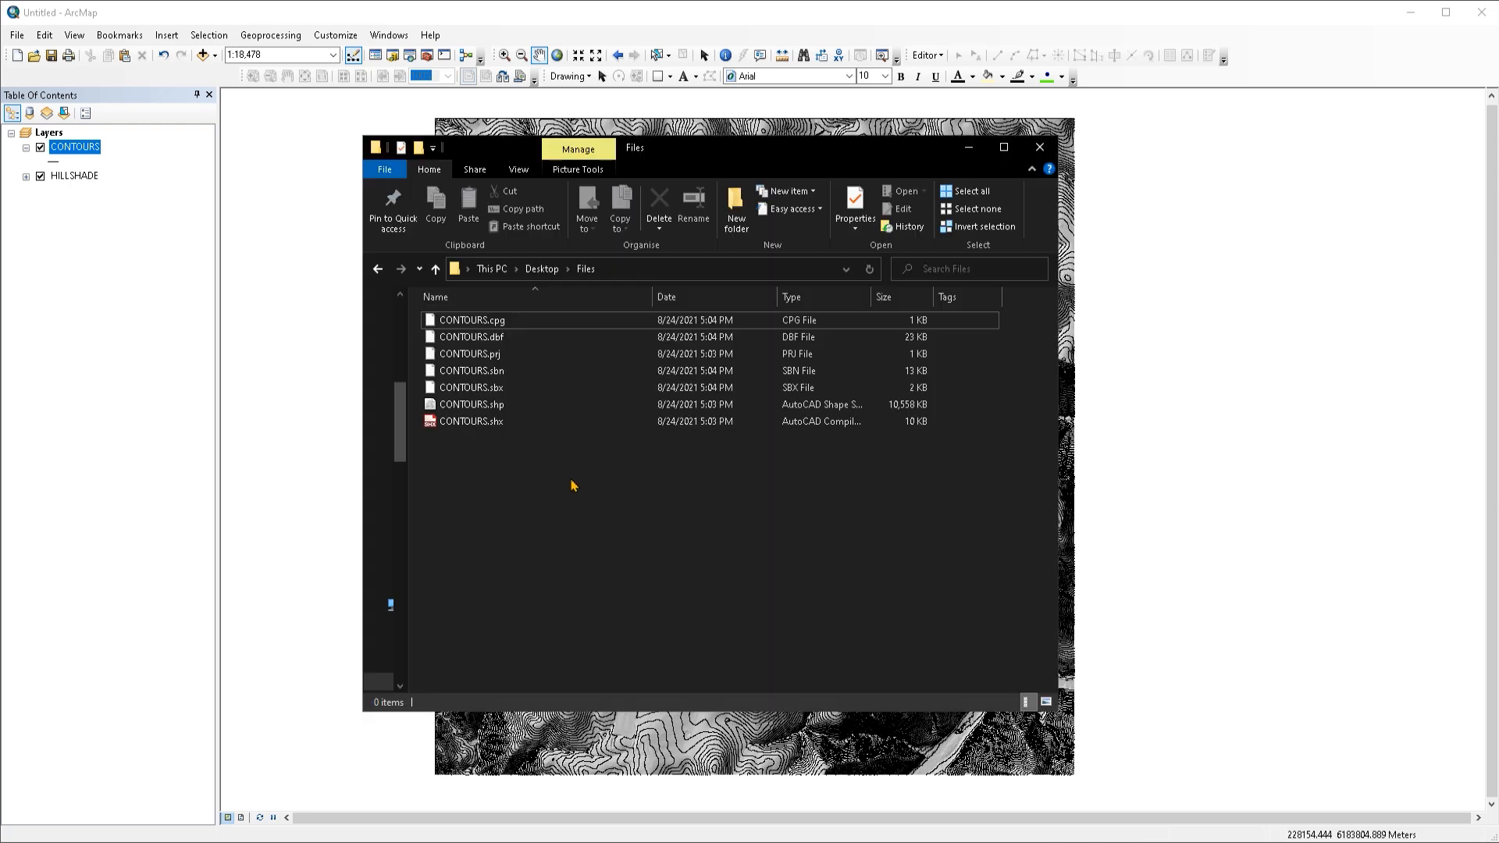
Examine the exported CONTOURS shapefile and its companion files in the Files folder
click(500, 406)
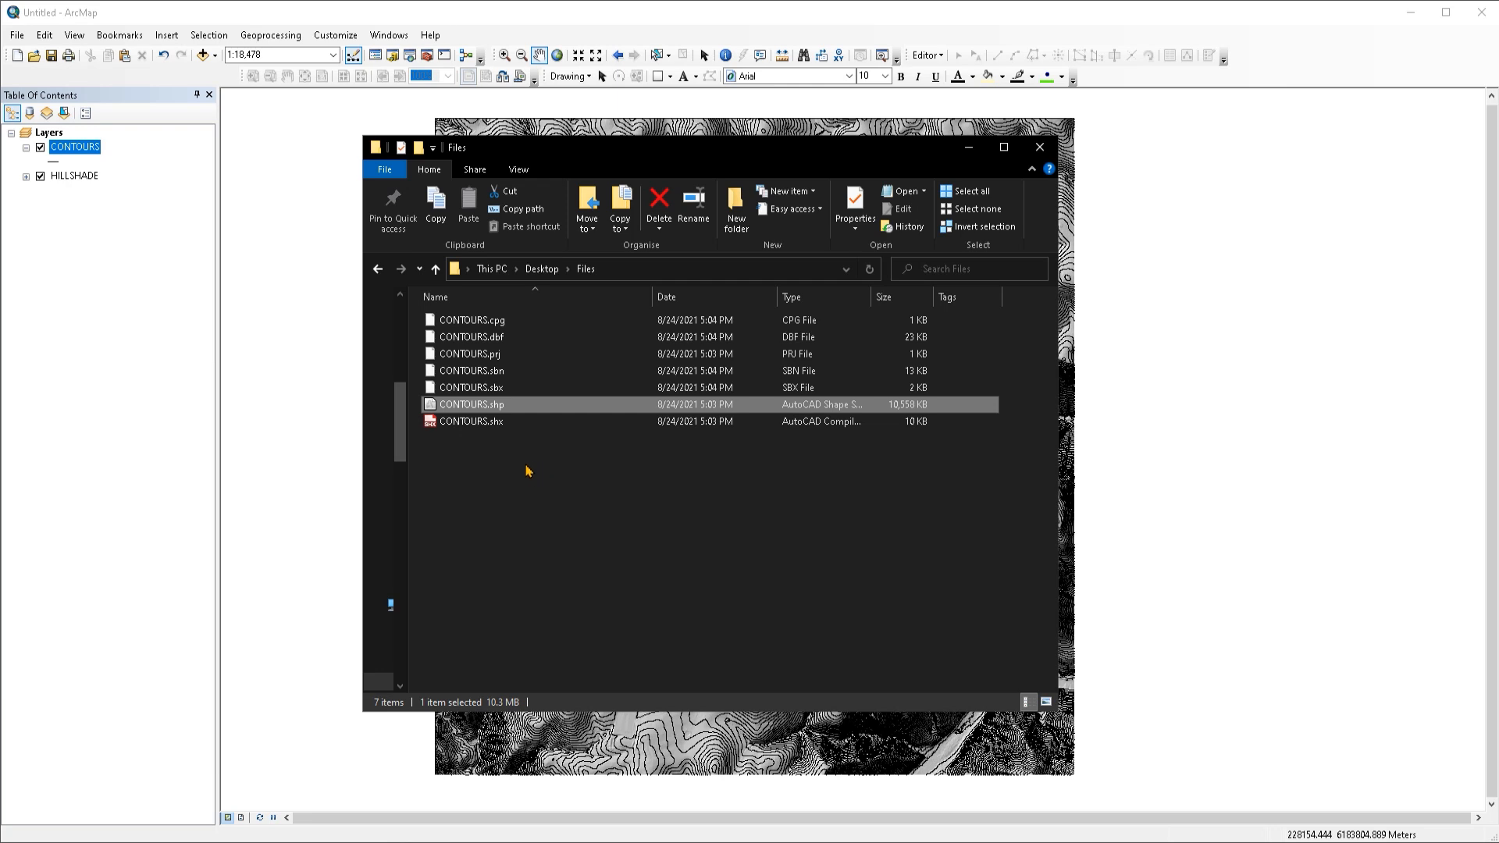
drag(581, 475, 464, 320)
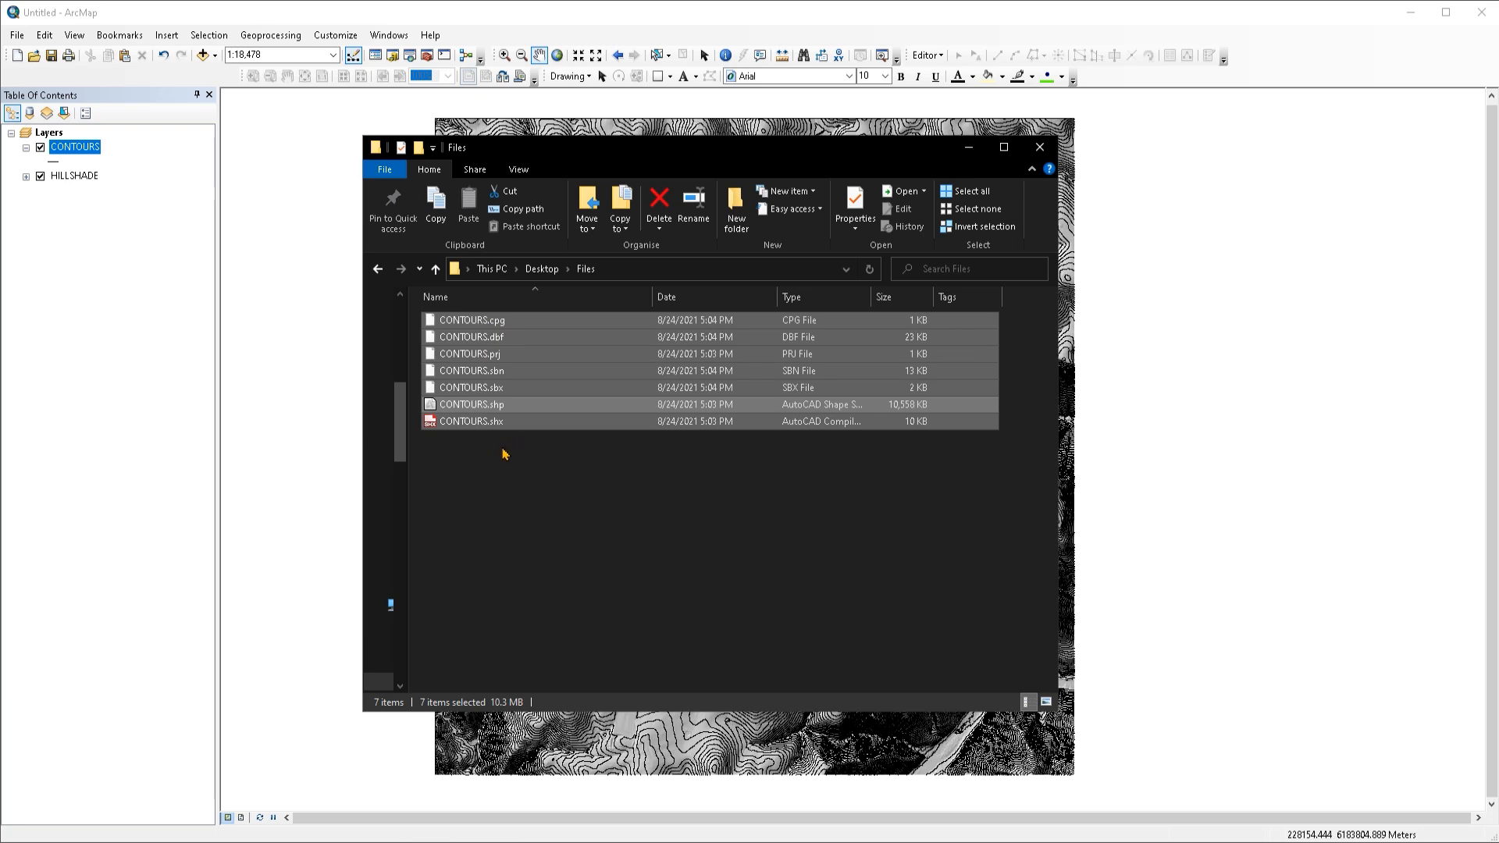
click(549, 482)
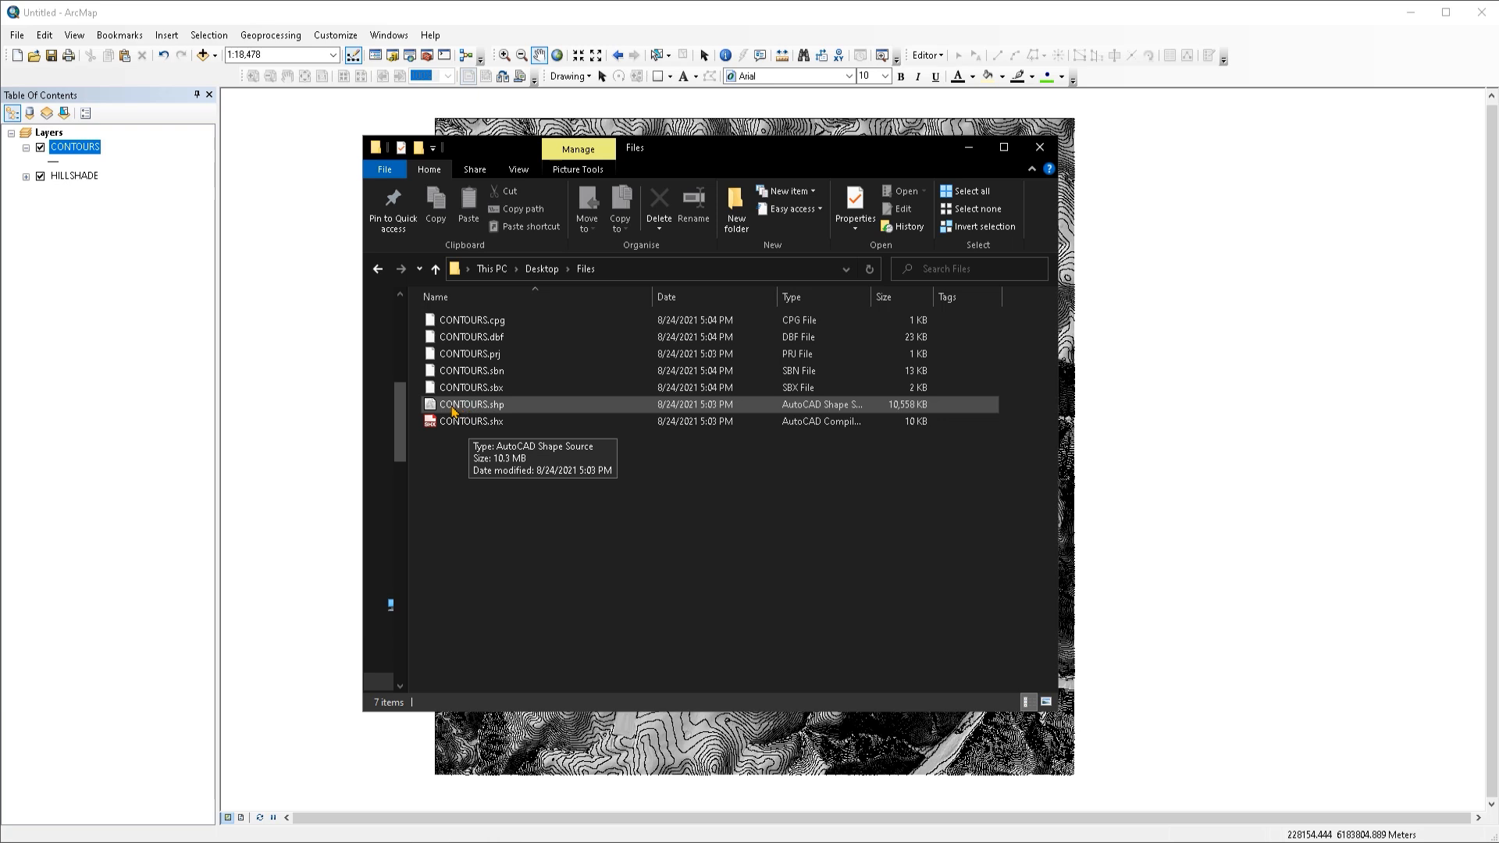
Load CONTOURS.shp into Google Earth Pro without a style template and turn on its display
drag(466, 409, 773, 424)
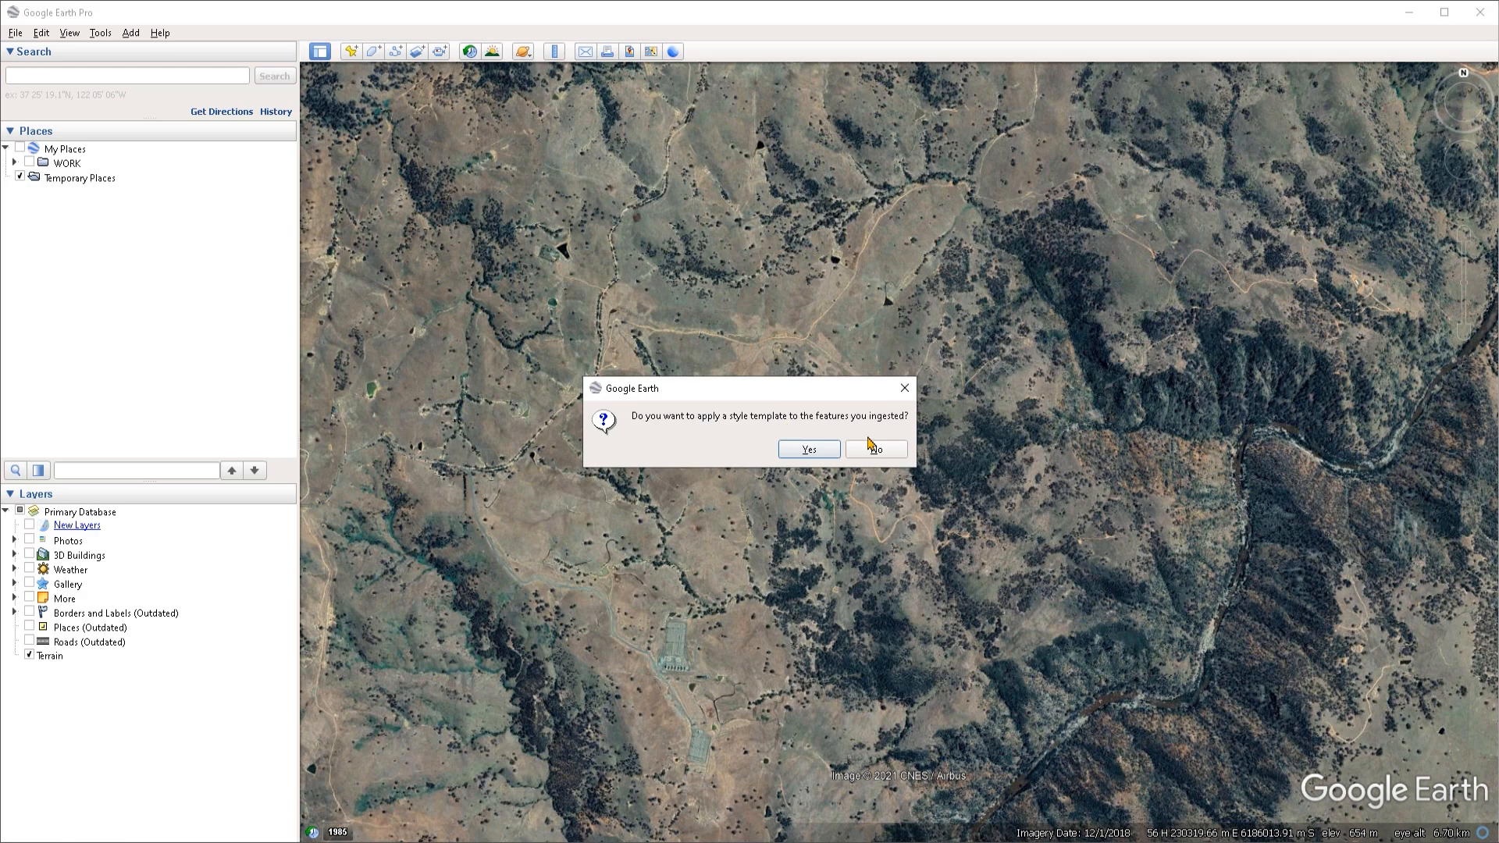
click(884, 455)
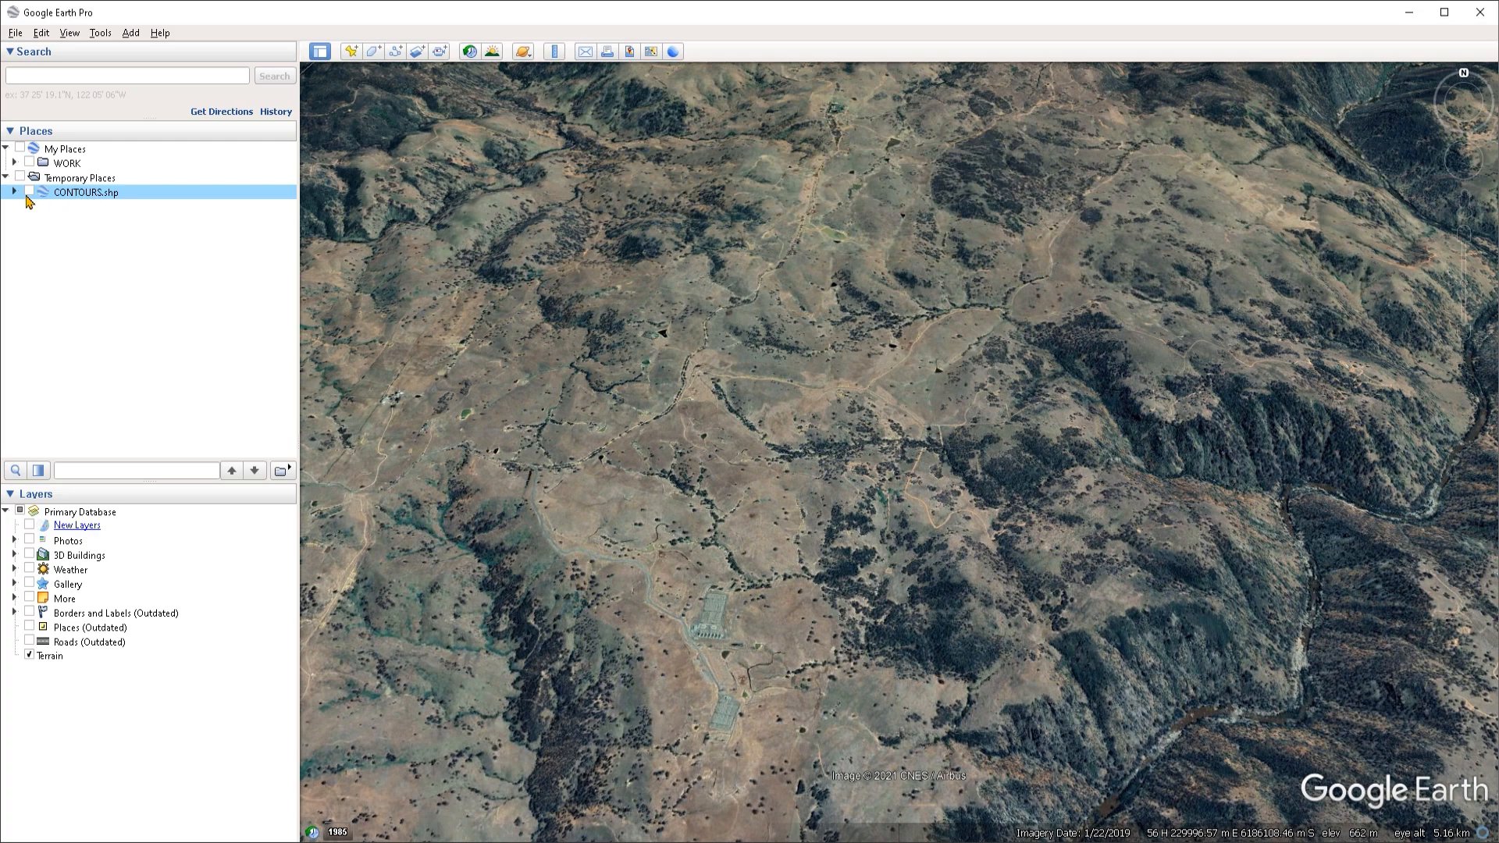
click(29, 192)
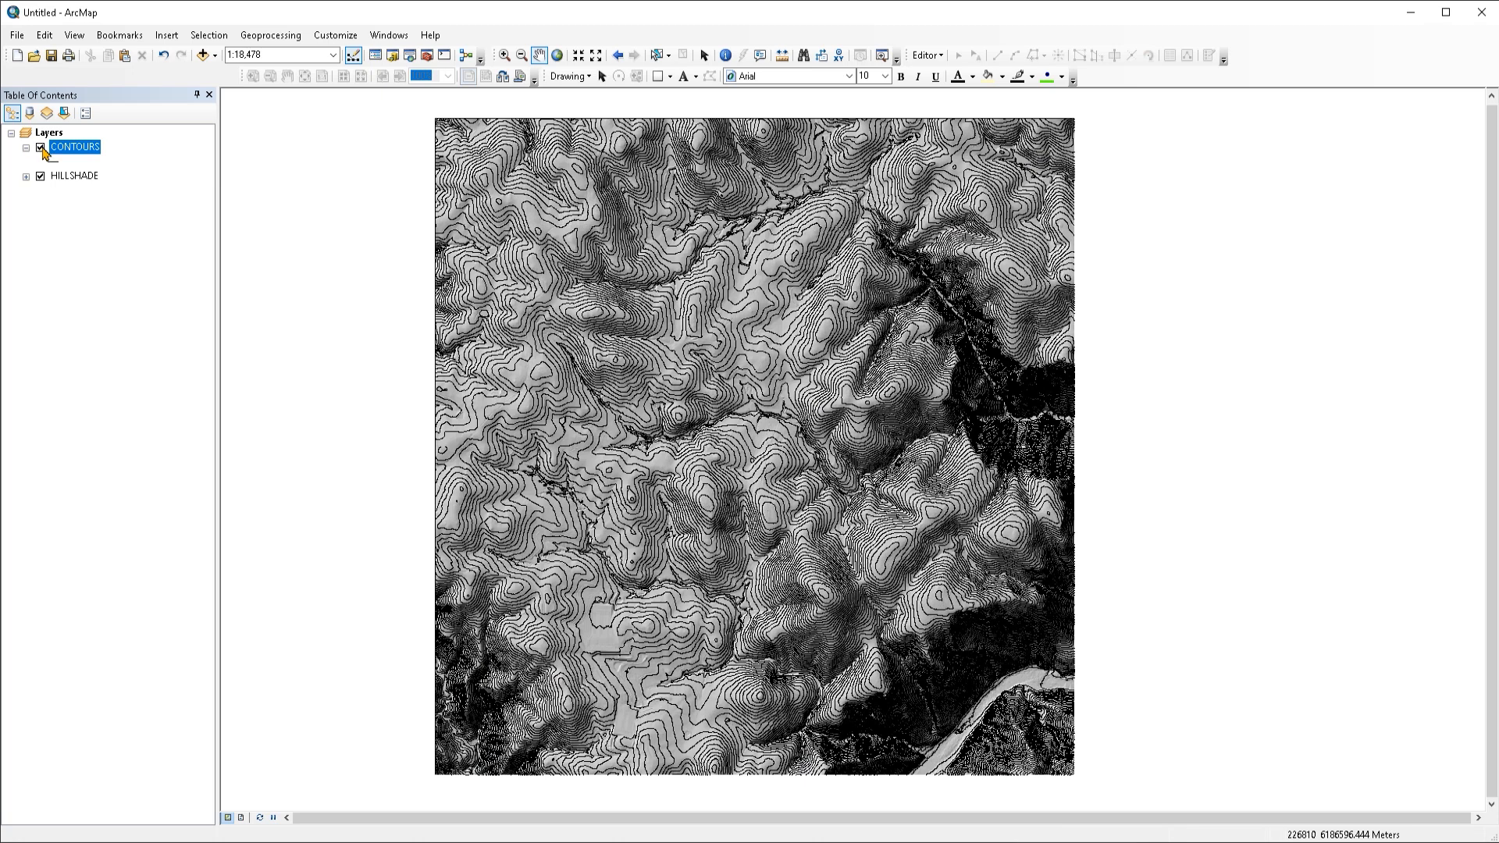
In ArcMap, start a raster export of the HILLSHADE layer with extent and spatial reference set to Raster Dataset (Original)
click(74, 175)
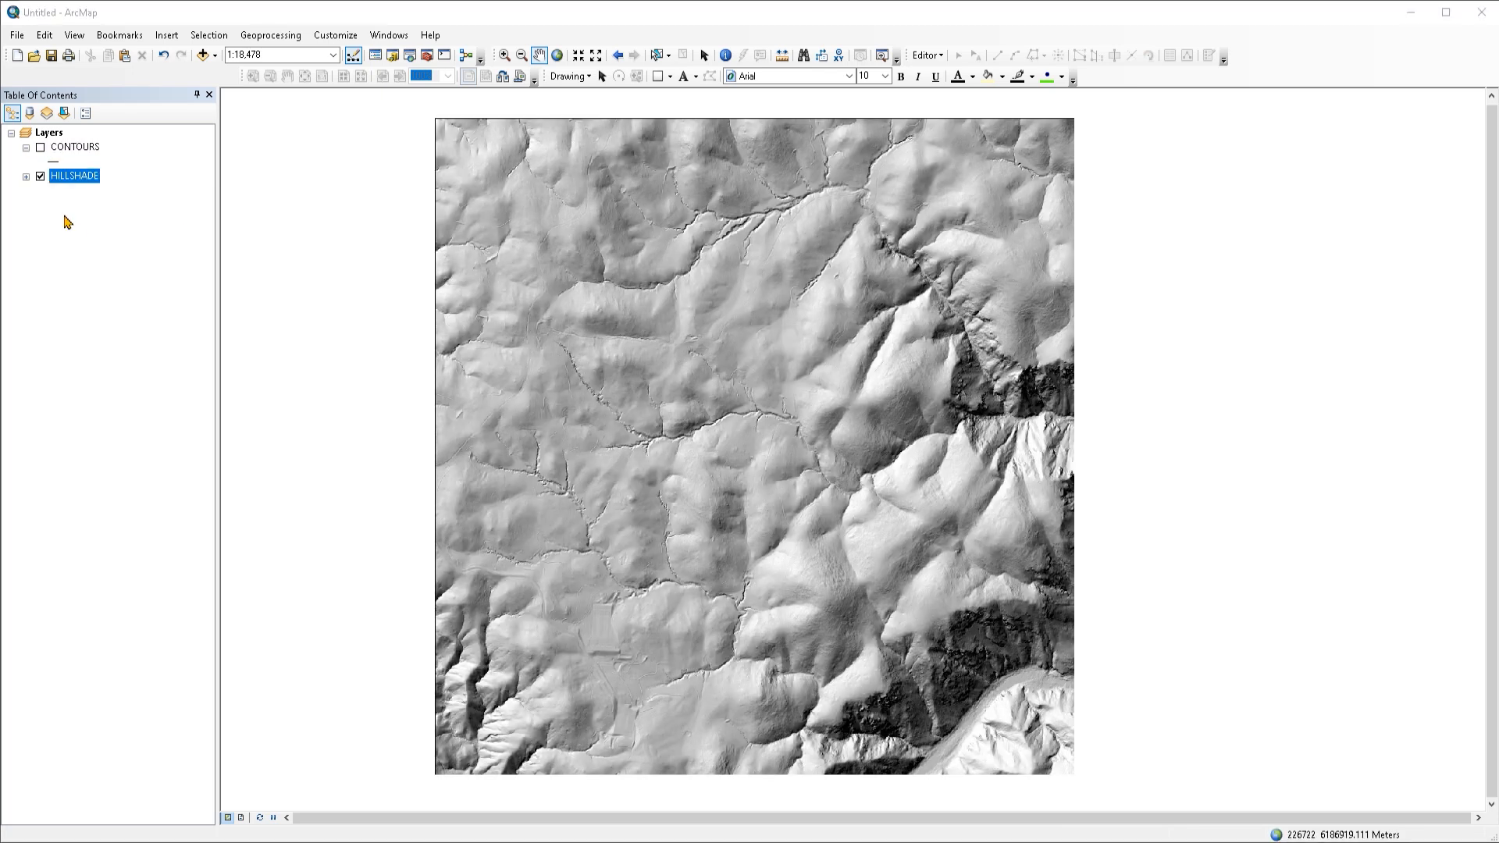
right_click(79, 181)
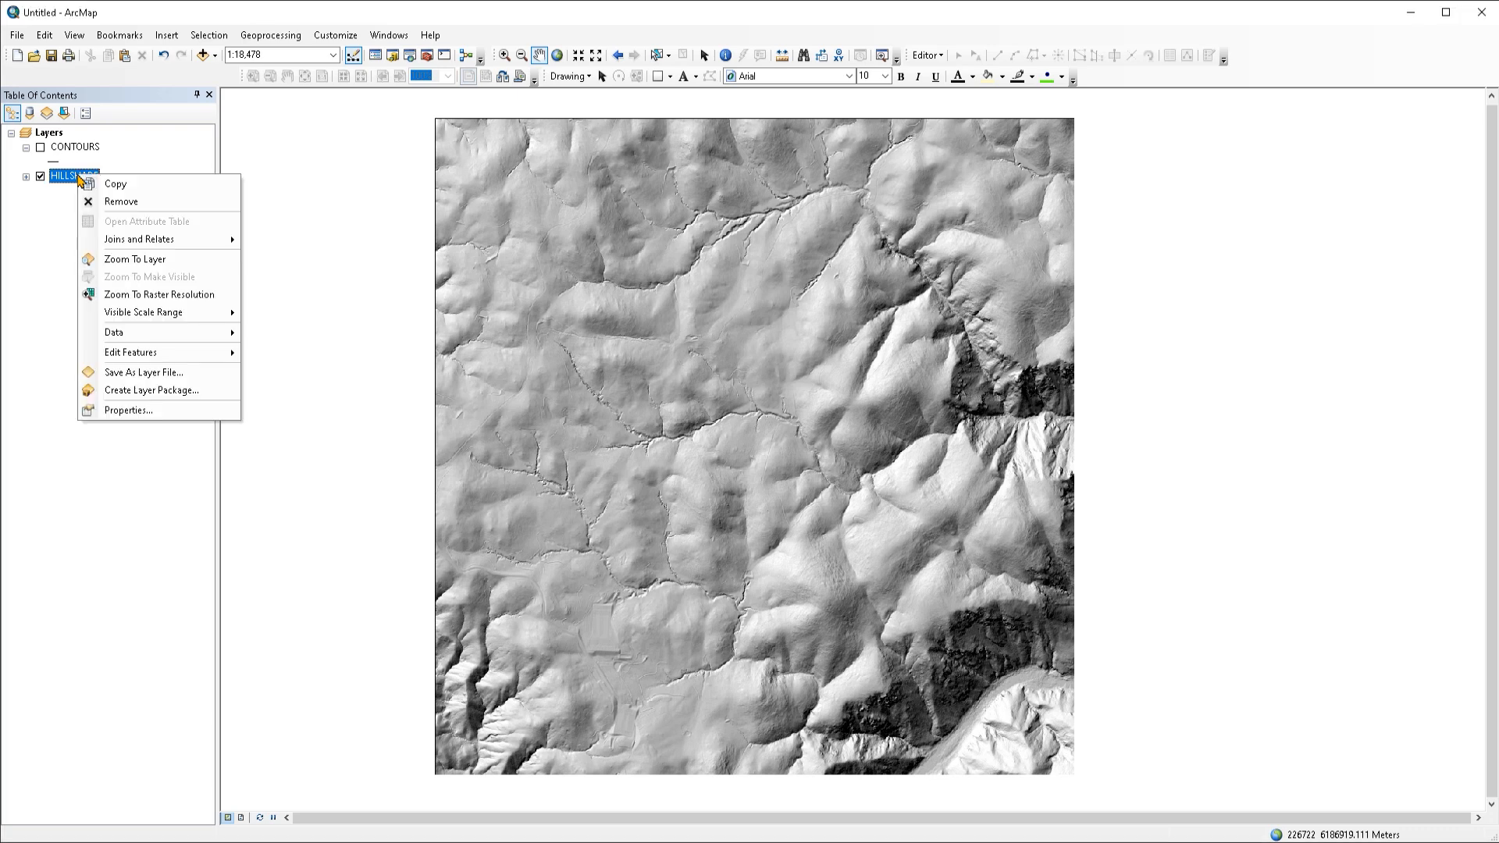
mouse_move(218, 341)
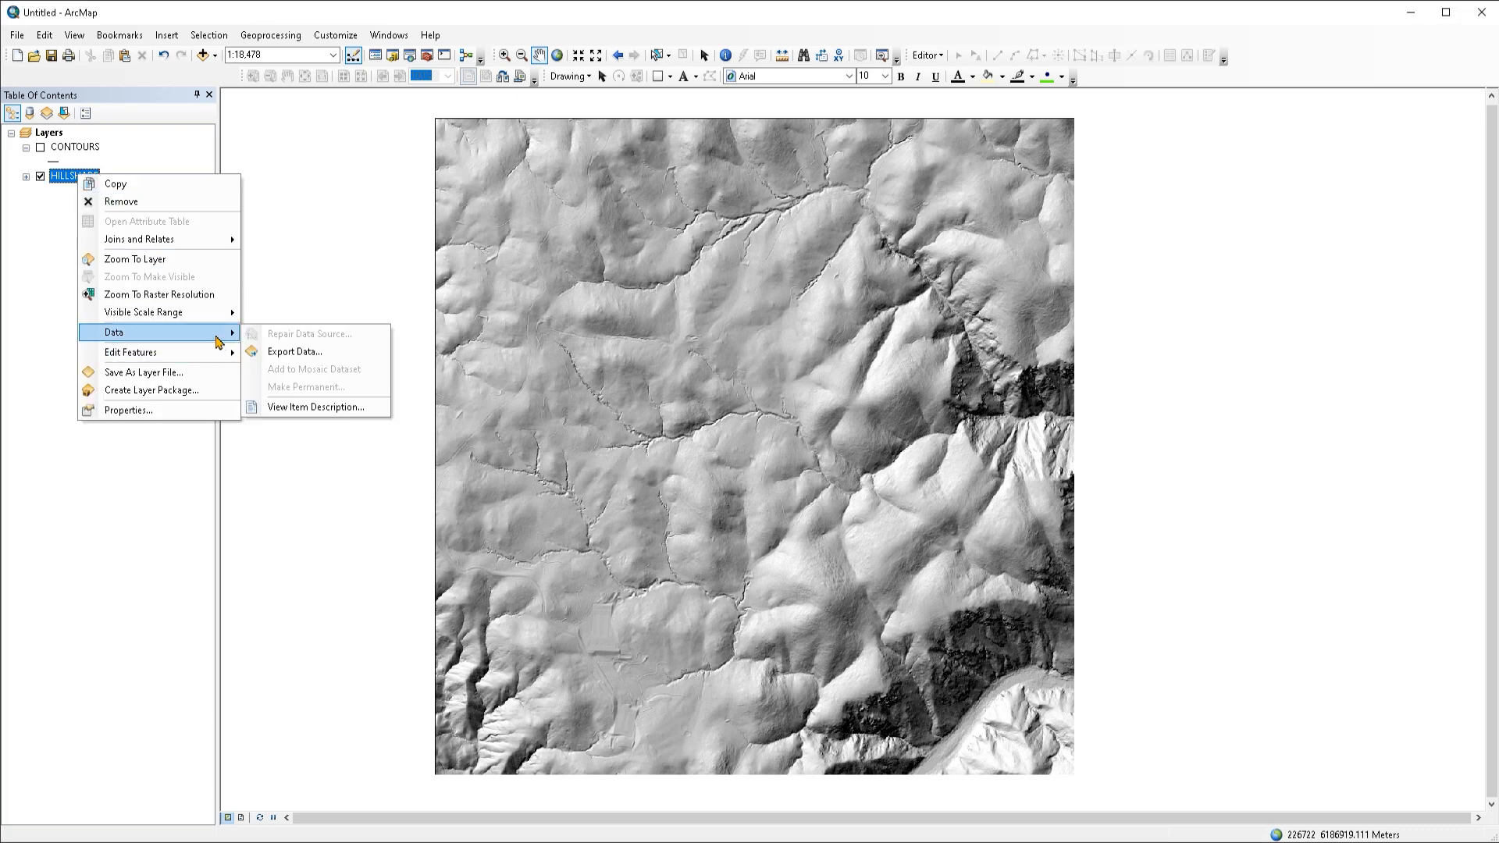
click(322, 355)
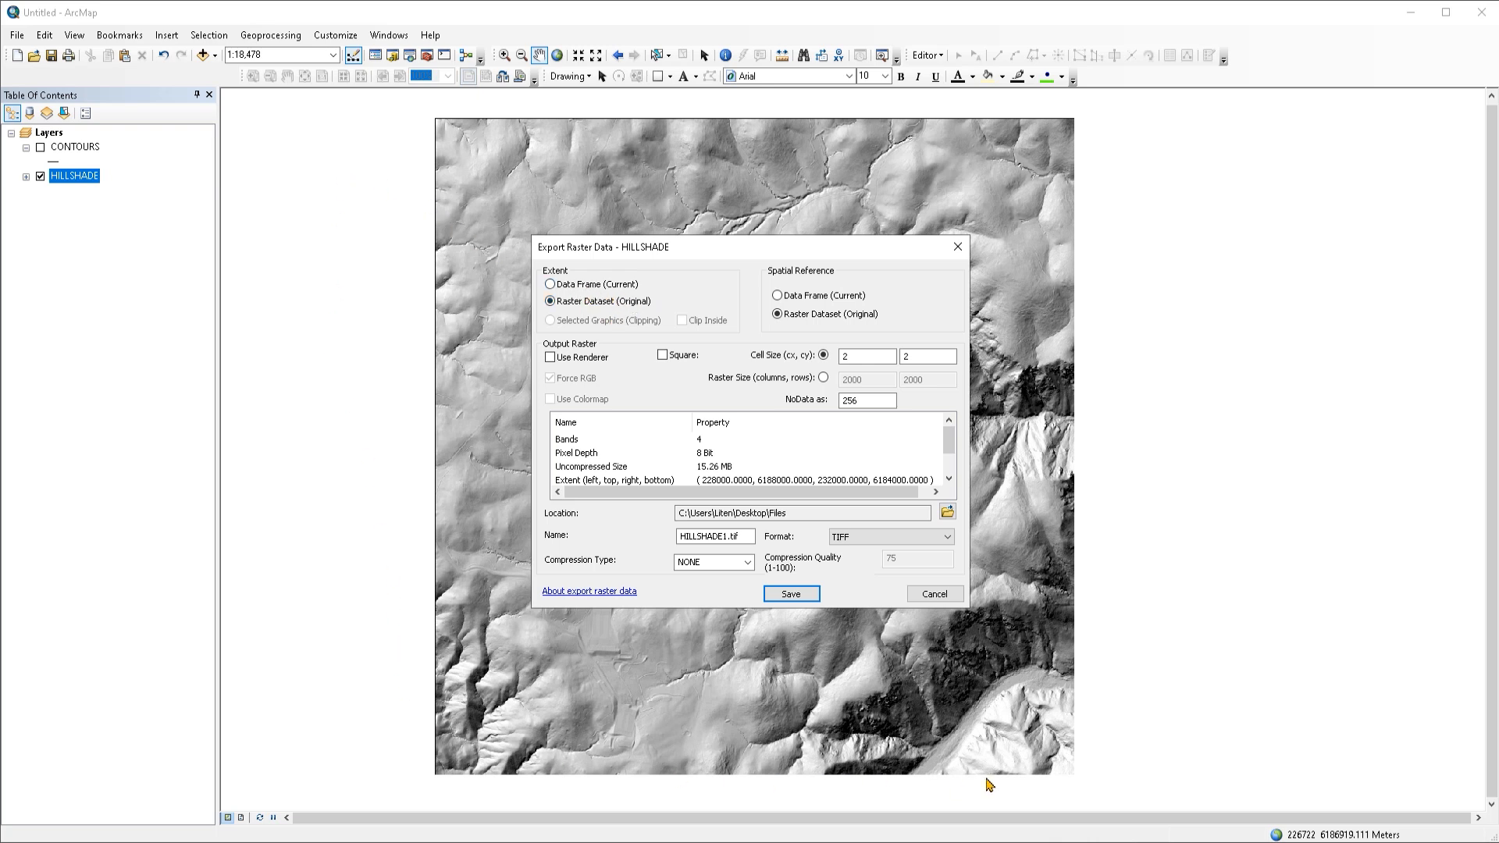
click(569, 285)
click(576, 305)
click(795, 315)
Enable Use Renderer and Force RGB for the output raster, and define its resolution by raster size
click(572, 359)
click(576, 359)
click(575, 361)
click(585, 364)
click(587, 364)
click(575, 380)
click(556, 381)
click(572, 381)
click(823, 377)
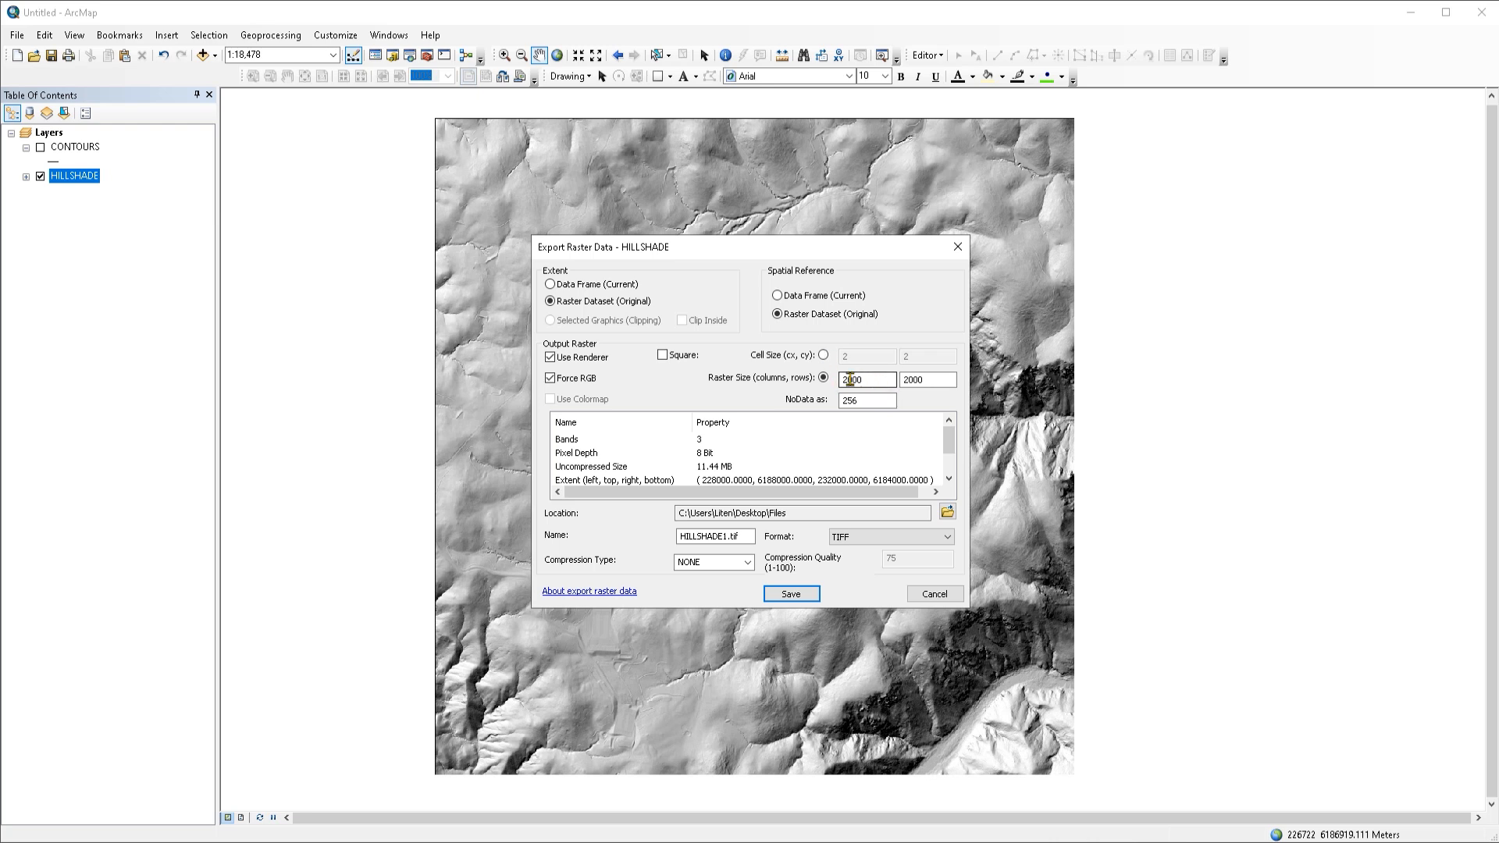
Try a raster size of 1000 columns by 1000 rows
click(850, 380)
key(BackSpace)
text(1)
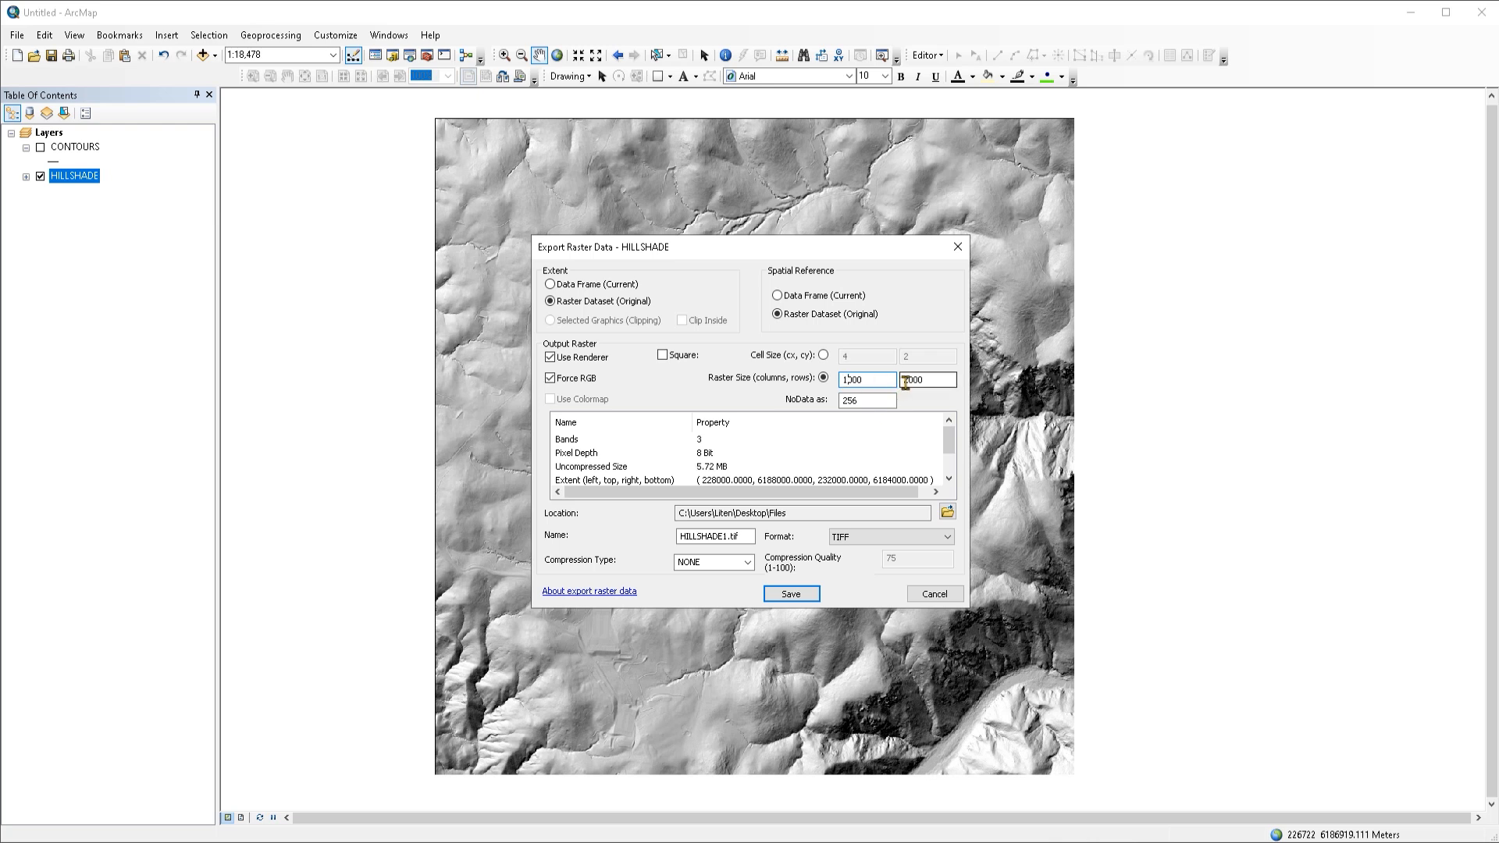
click(906, 379)
key(BackSpace)
text(1)
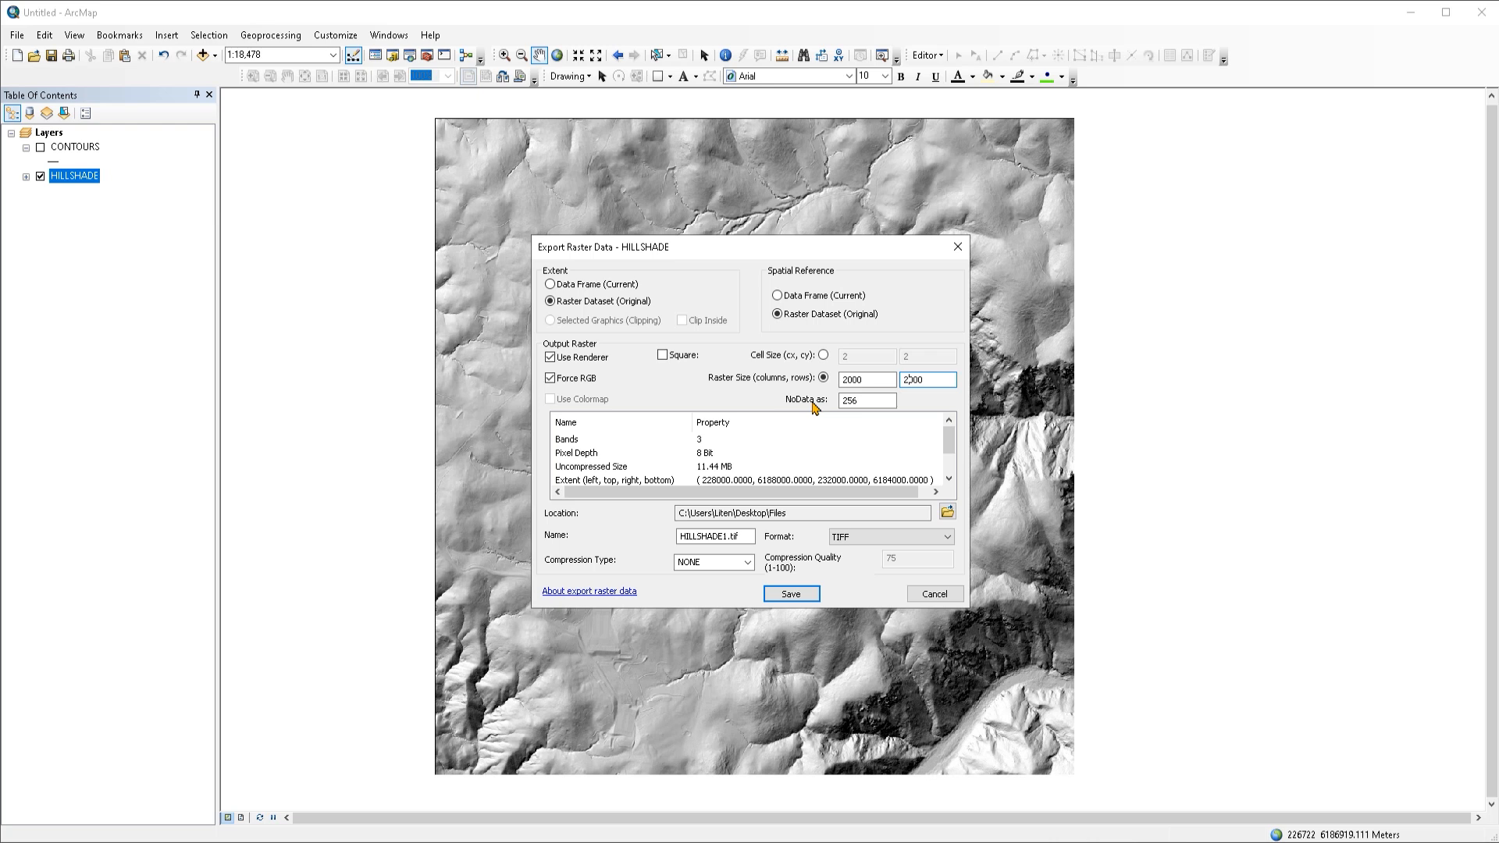
click(857, 401)
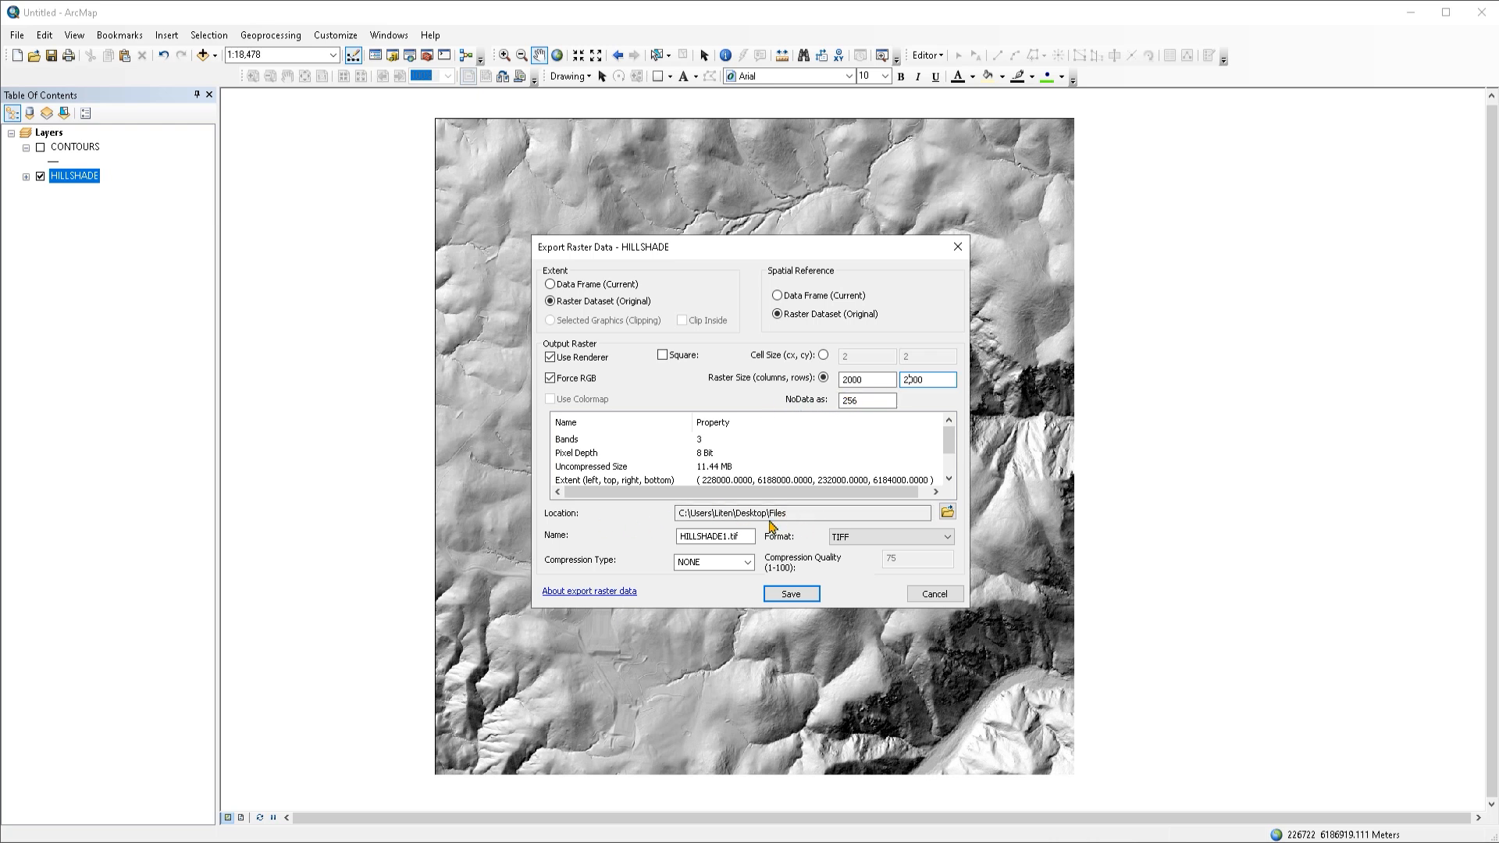
Set the raster export location to the Files folder on the Desktop
click(947, 512)
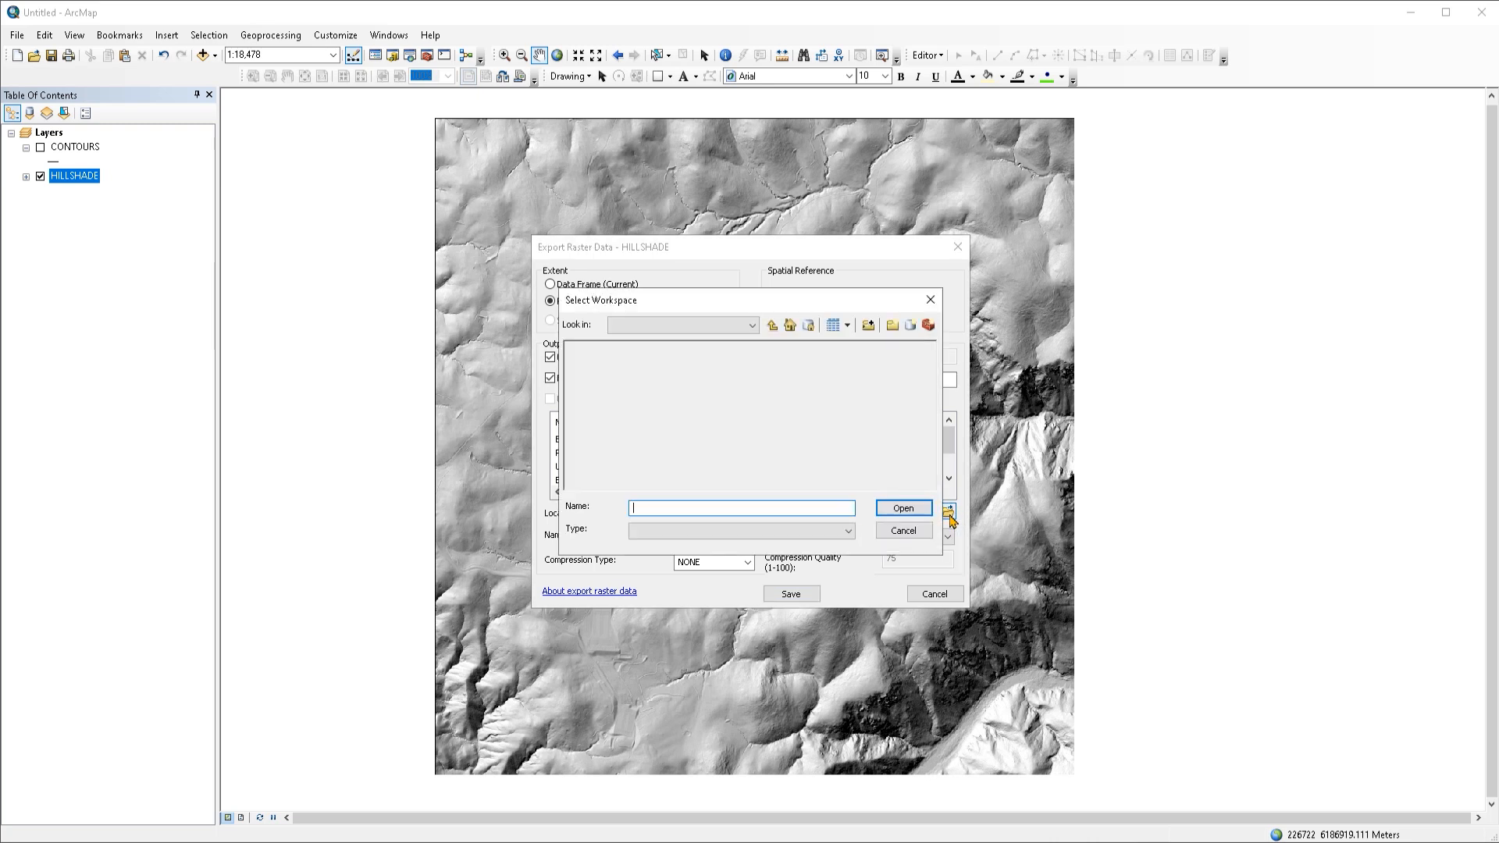
click(772, 324)
click(593, 377)
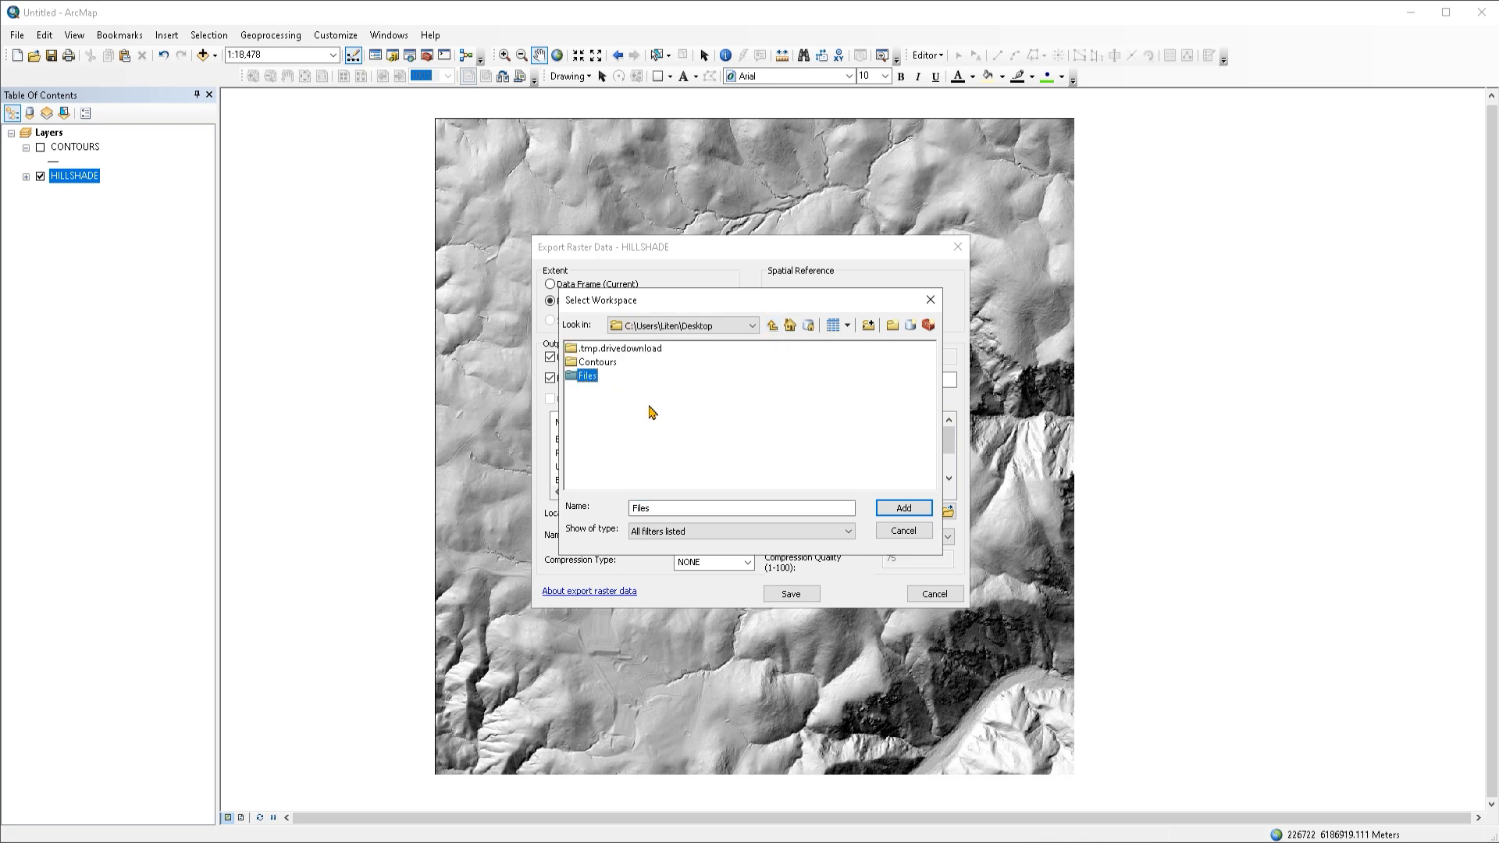
double_click(596, 380)
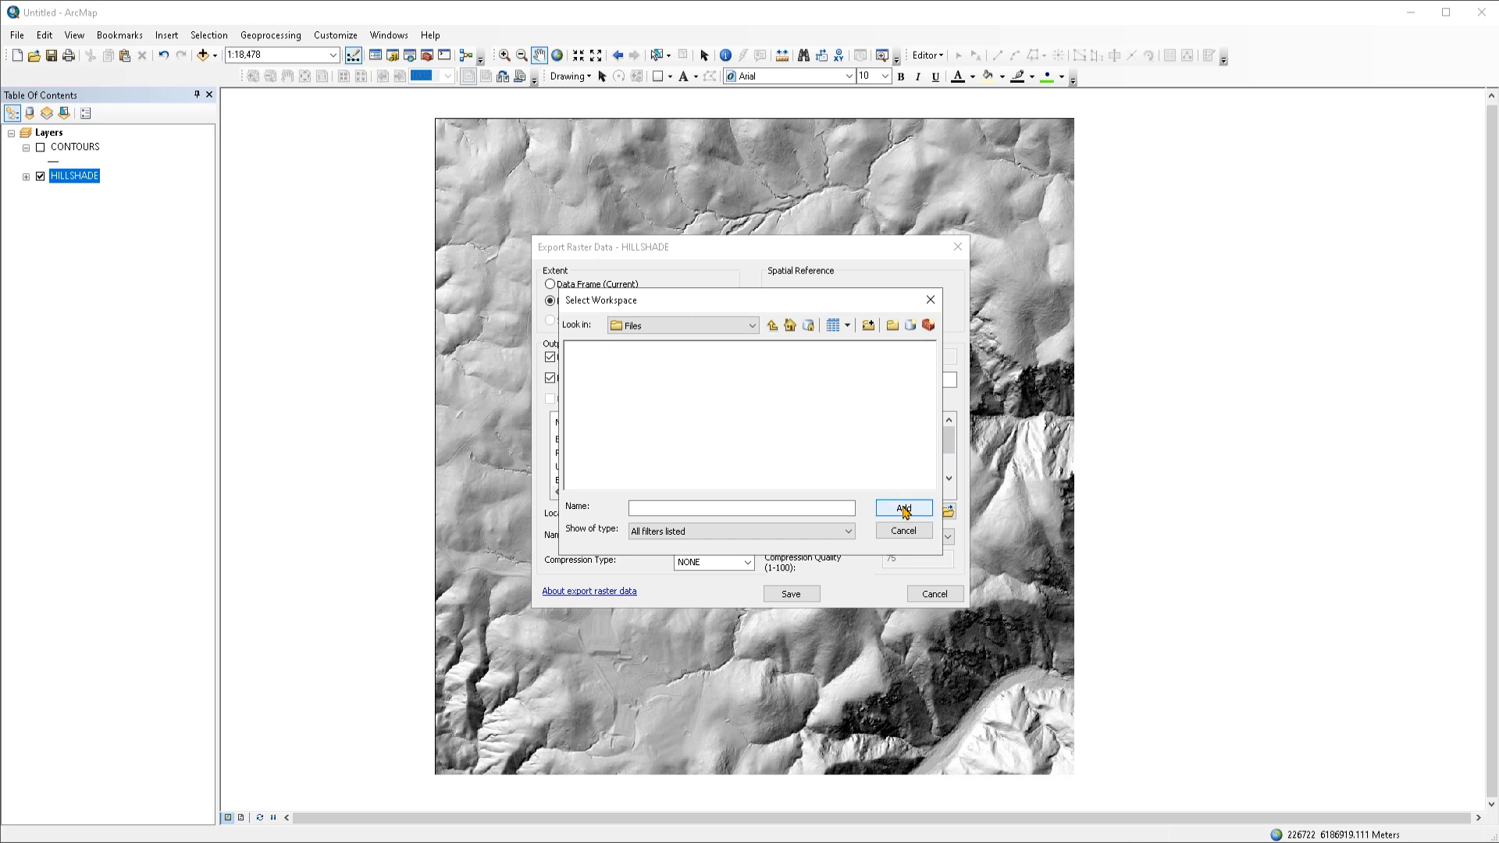
click(794, 507)
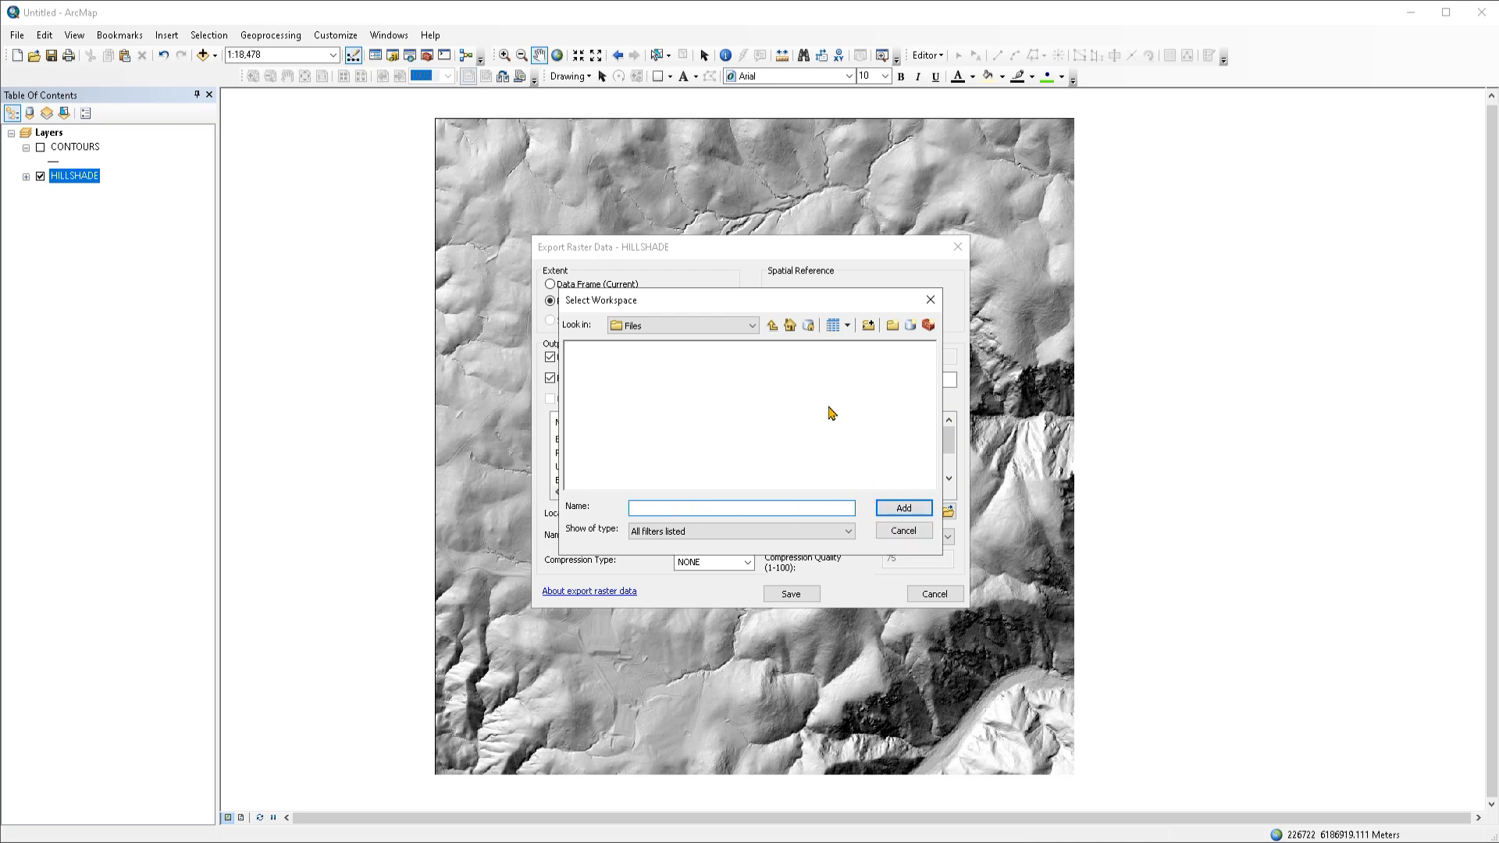
click(773, 328)
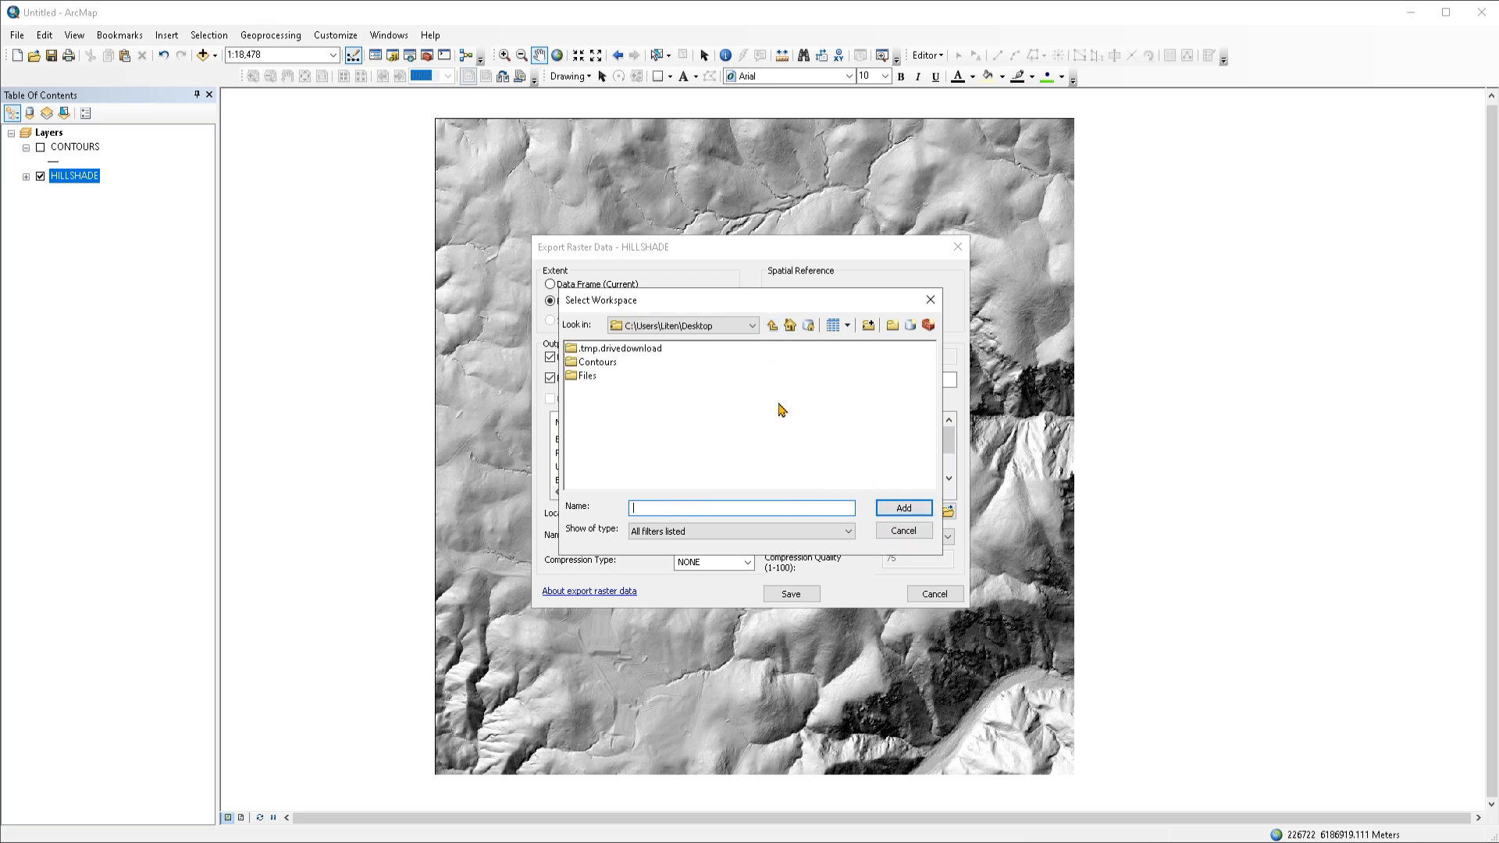
click(589, 377)
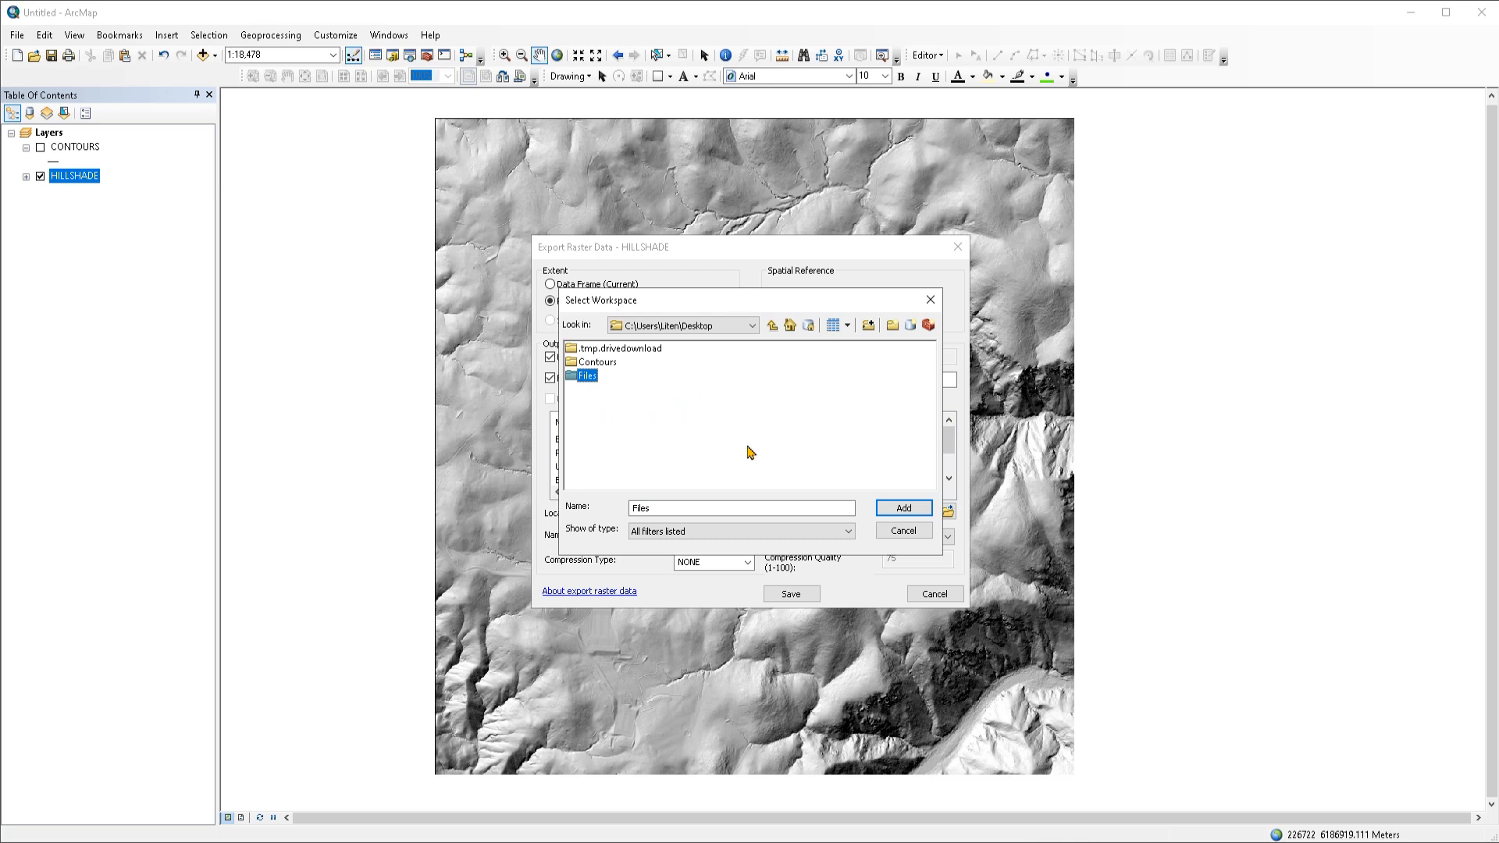
click(921, 512)
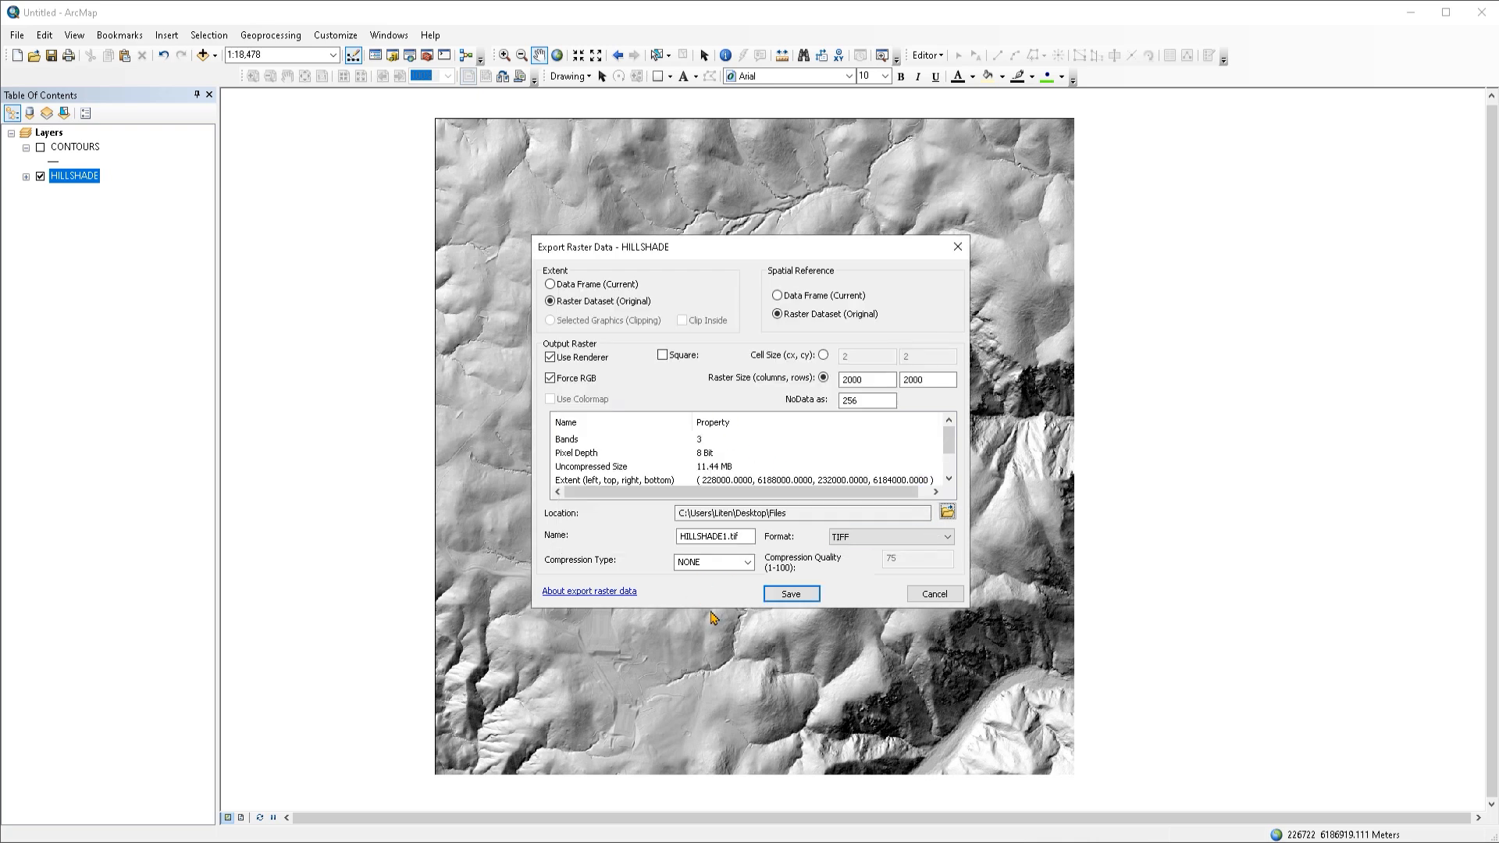
Name the output raster HILLSHADE and choose TIFF as its format
double_click(750, 537)
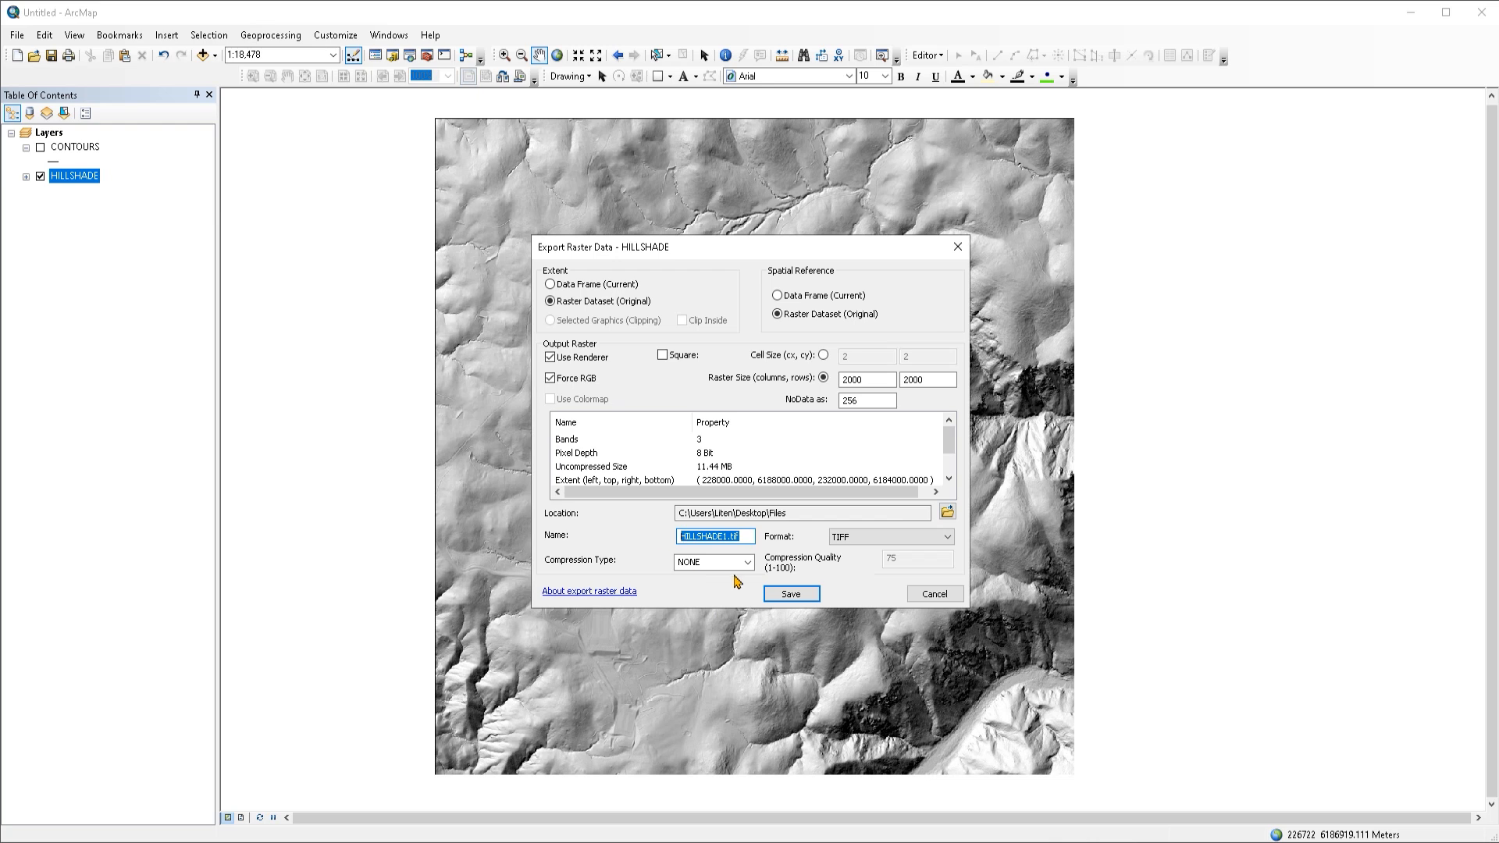
text(HILLSHAD)
click(865, 540)
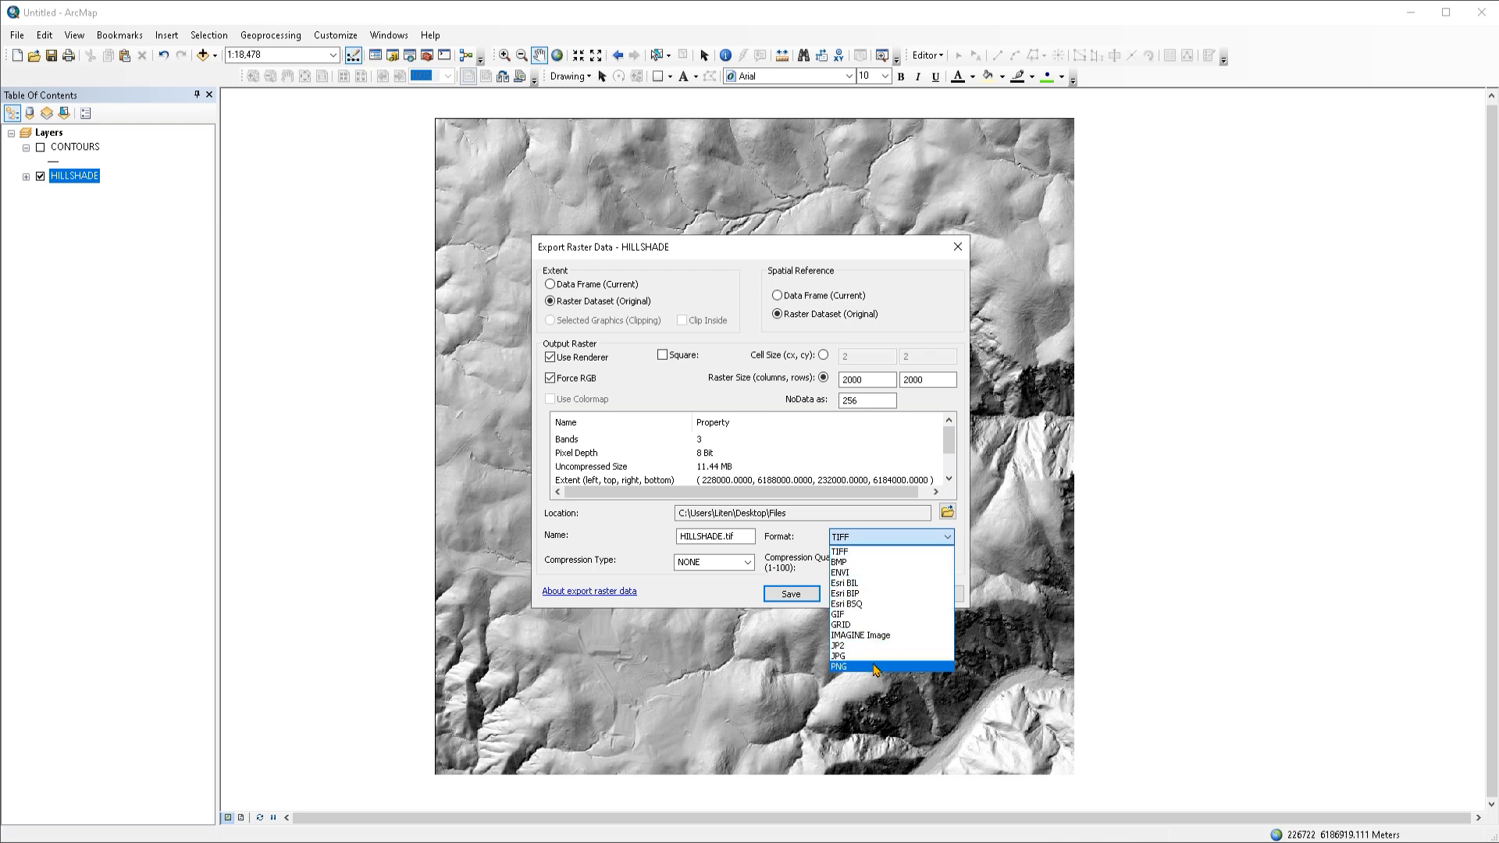
click(858, 552)
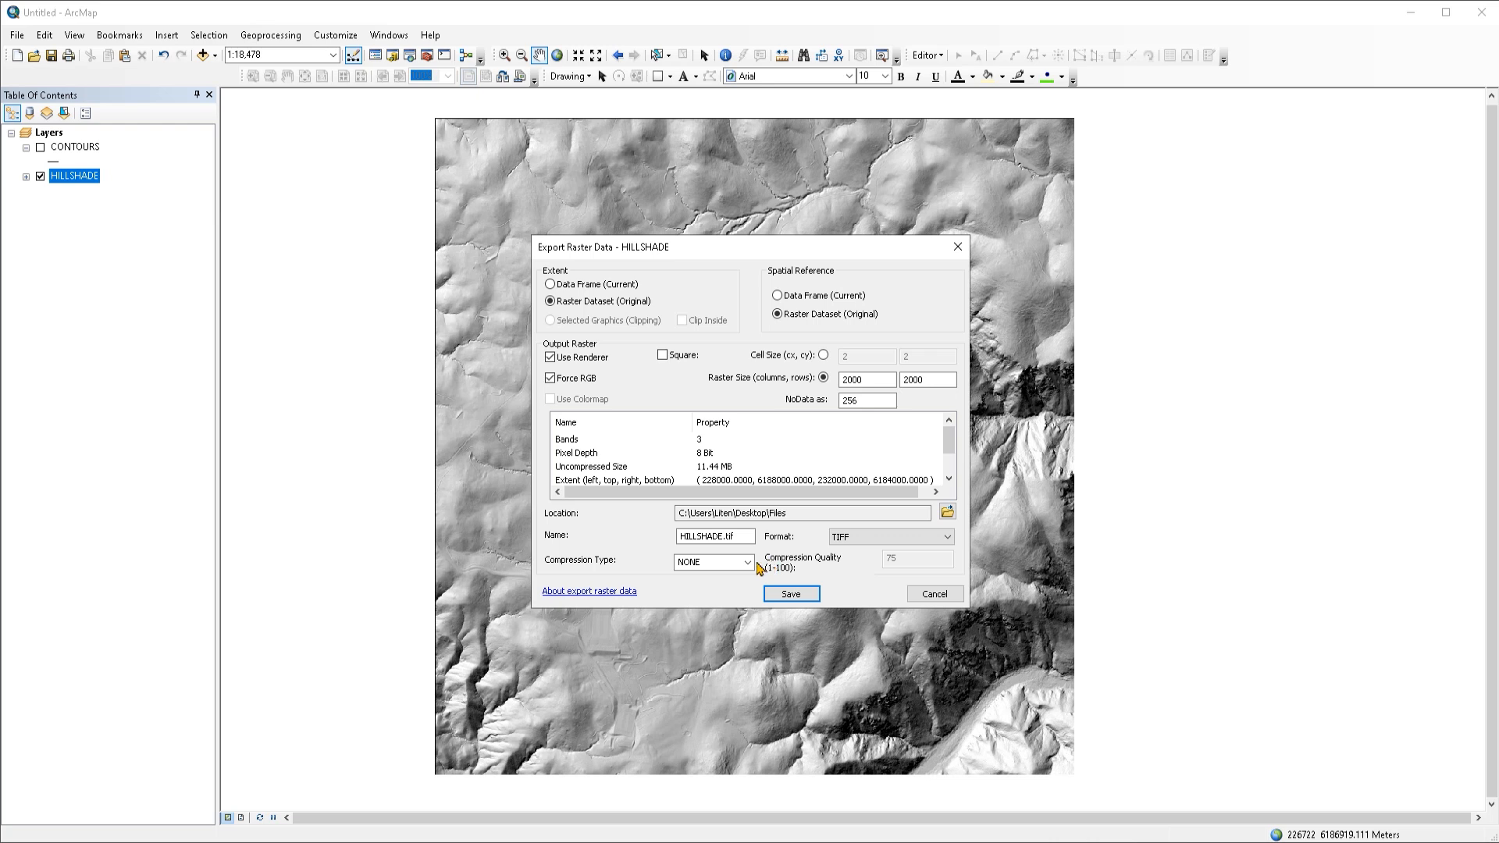
Try JPEG compression with a compression quality of 75 for the output raster
click(747, 562)
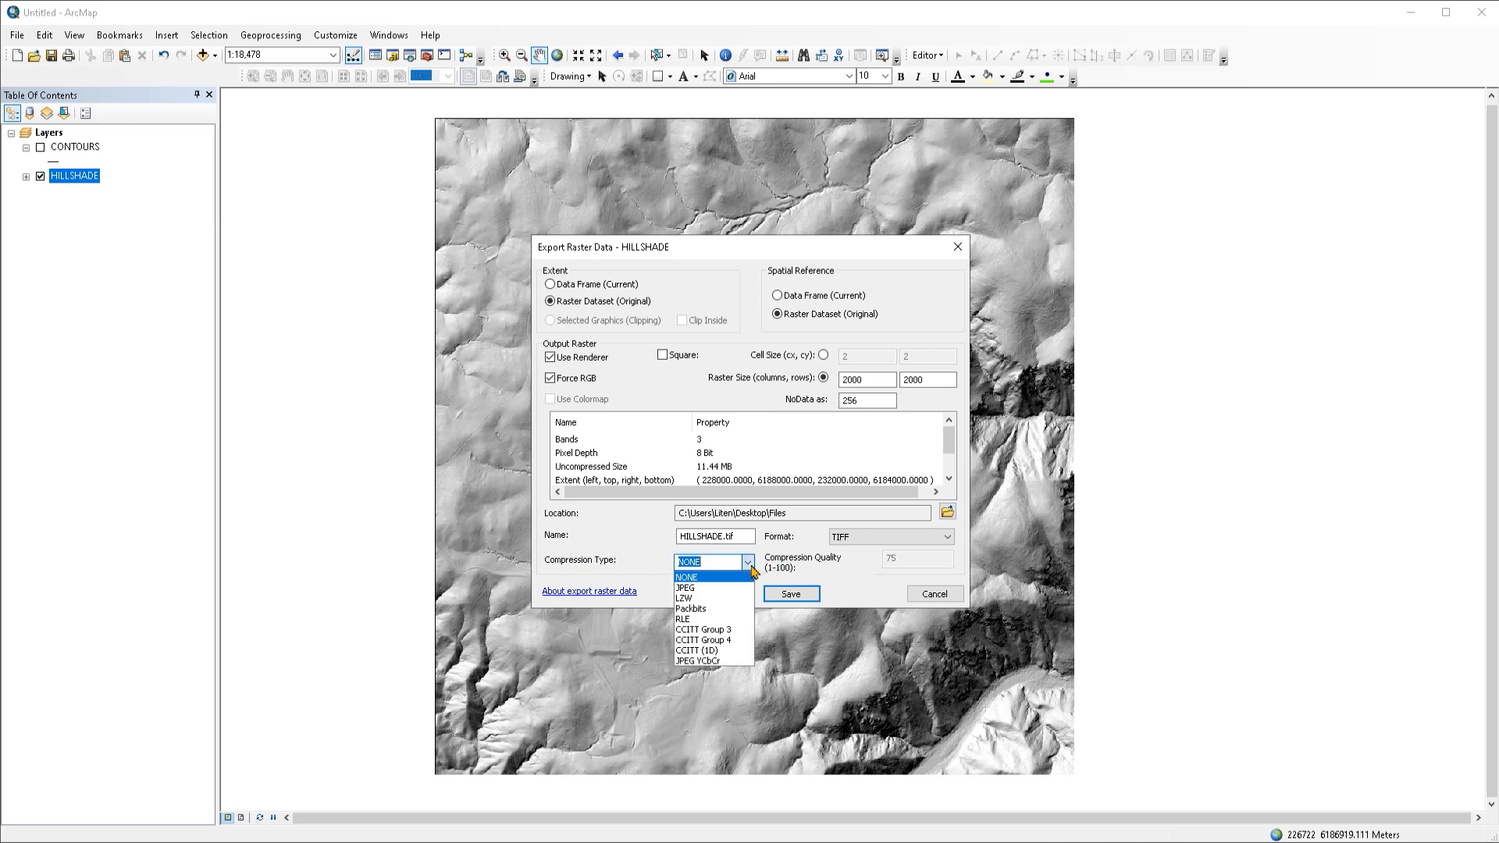
click(700, 592)
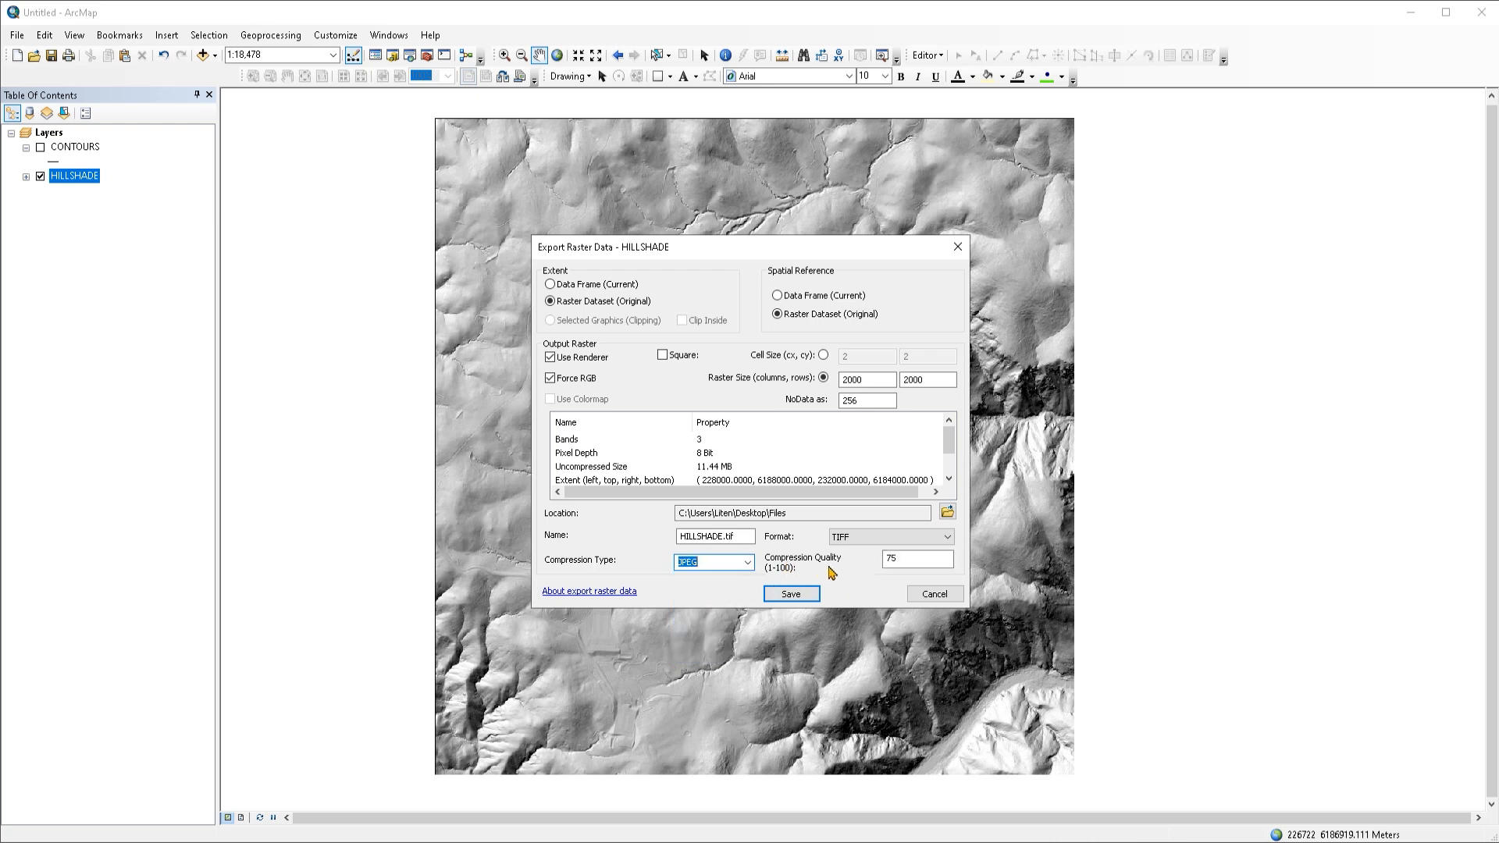
double_click(892, 559)
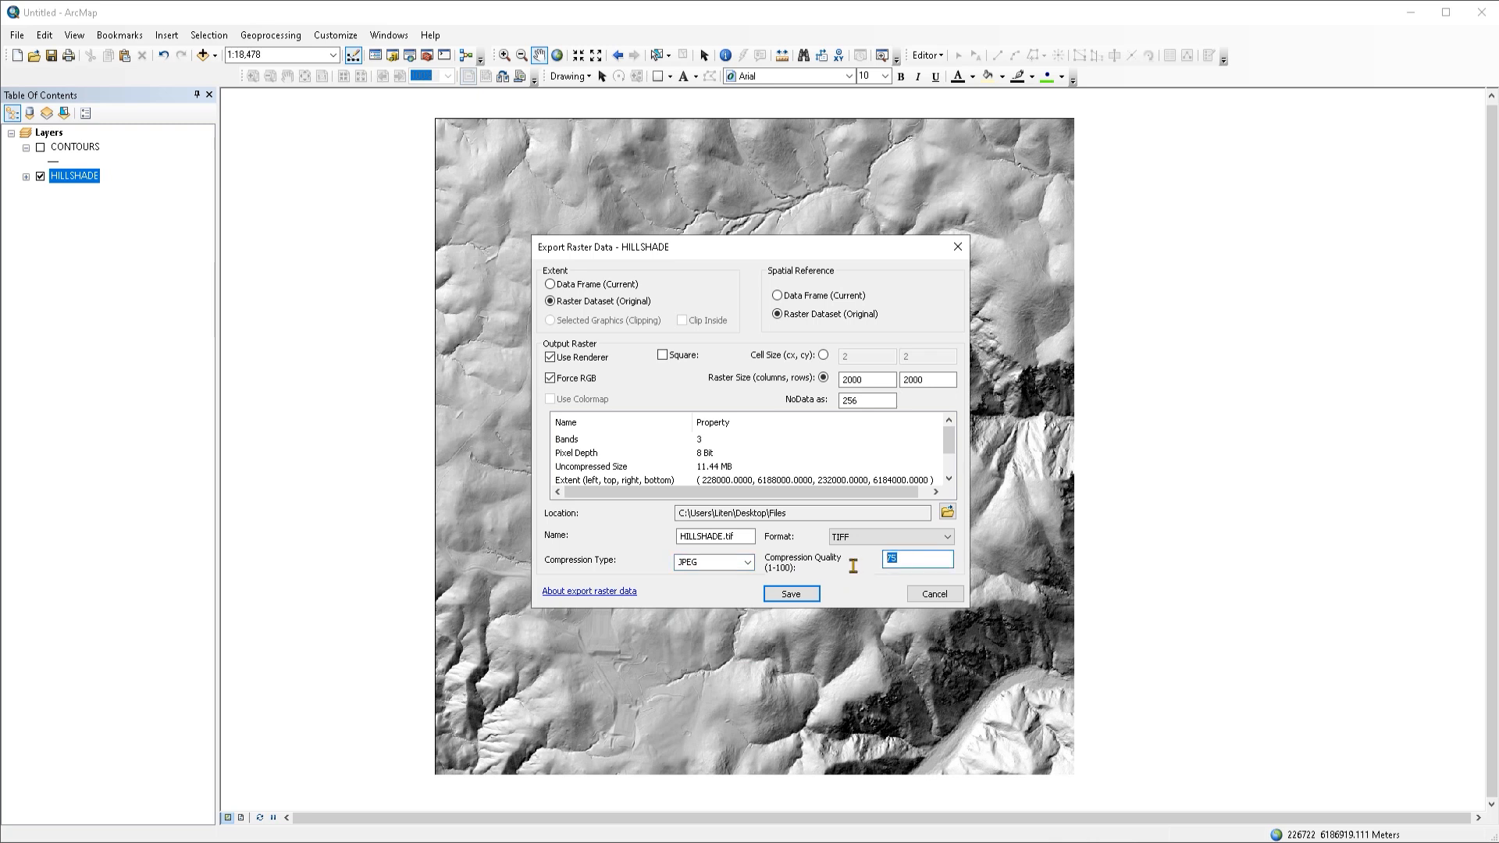
text(60)
key(BackSpace)
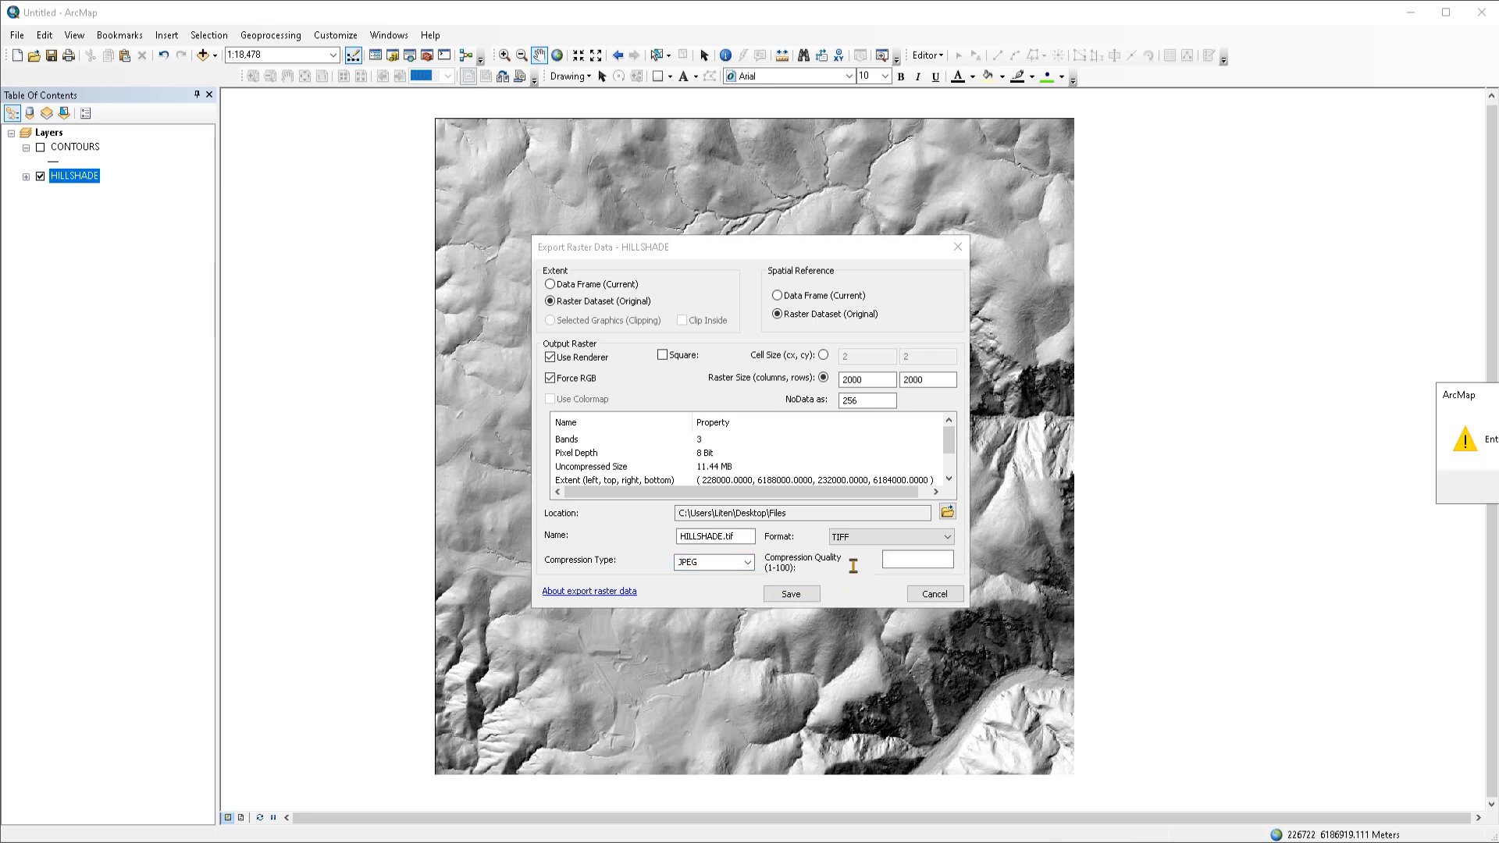
key(Return)
text(75)
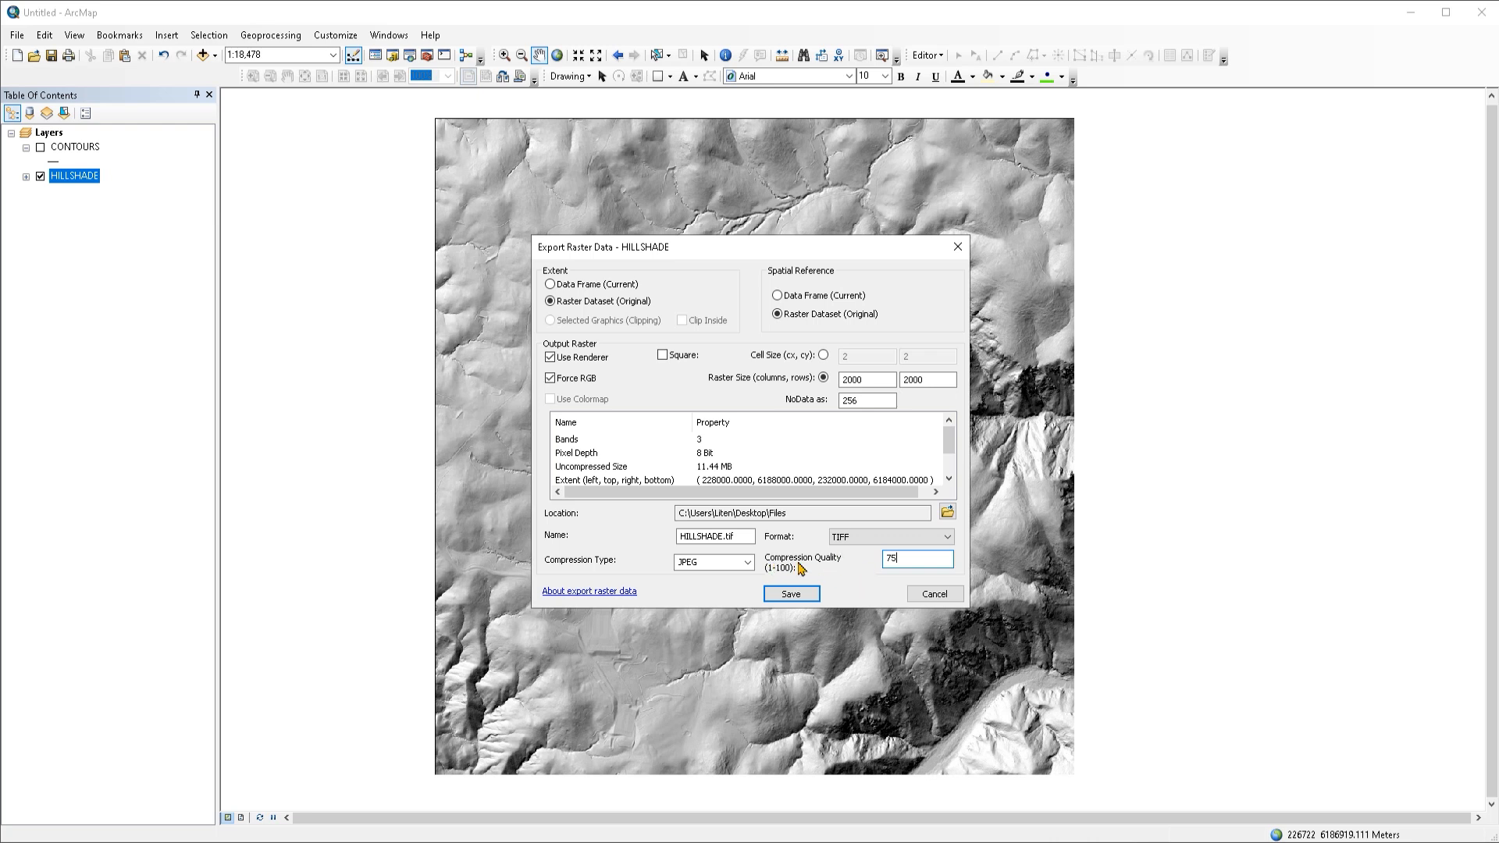
Set the compression type to NONE and save the HILLSHADE raster without adding it to the map
click(747, 562)
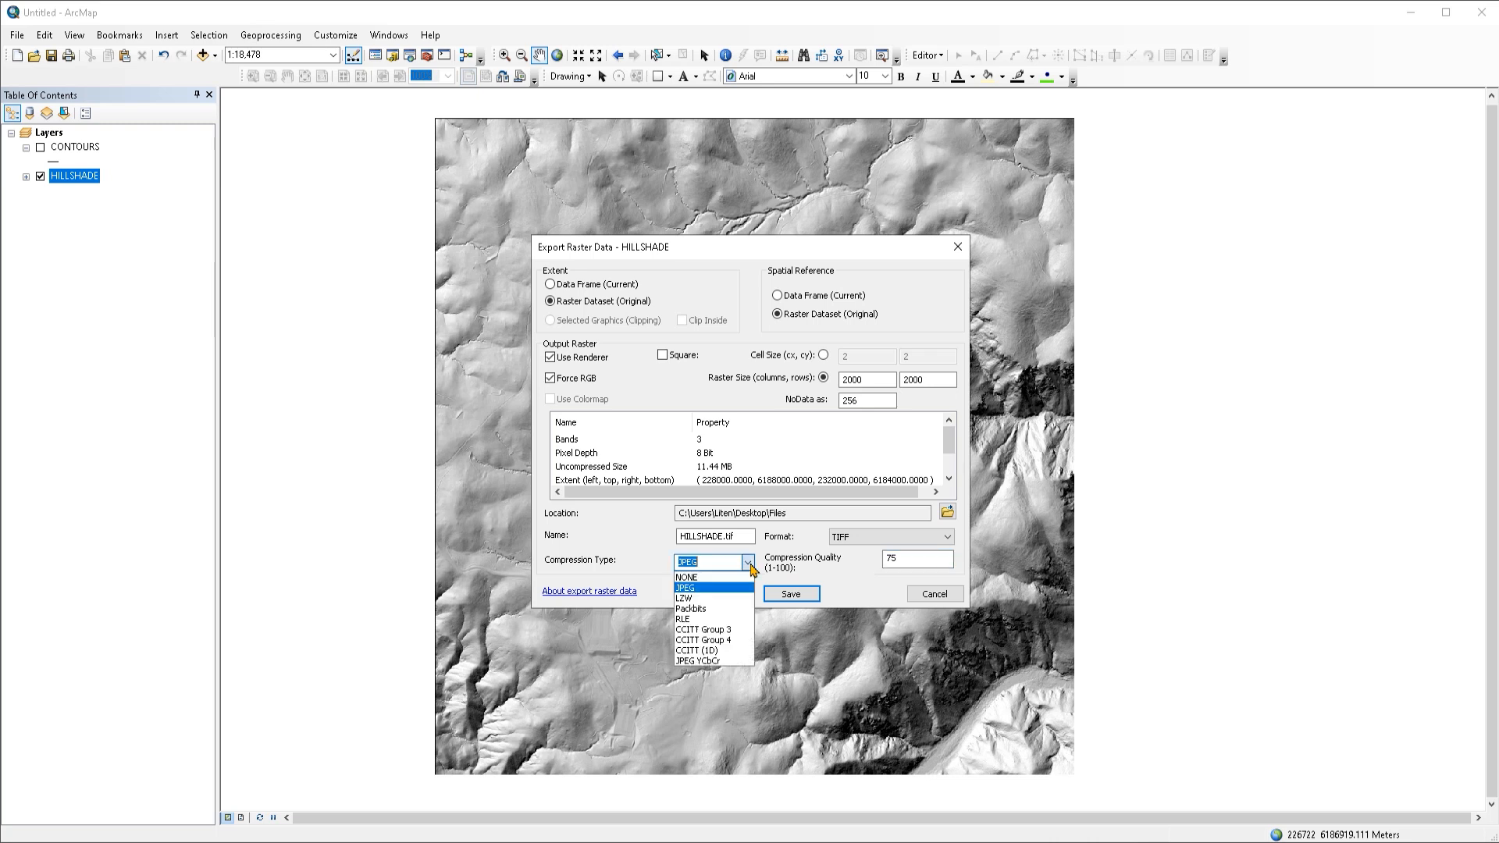
click(697, 579)
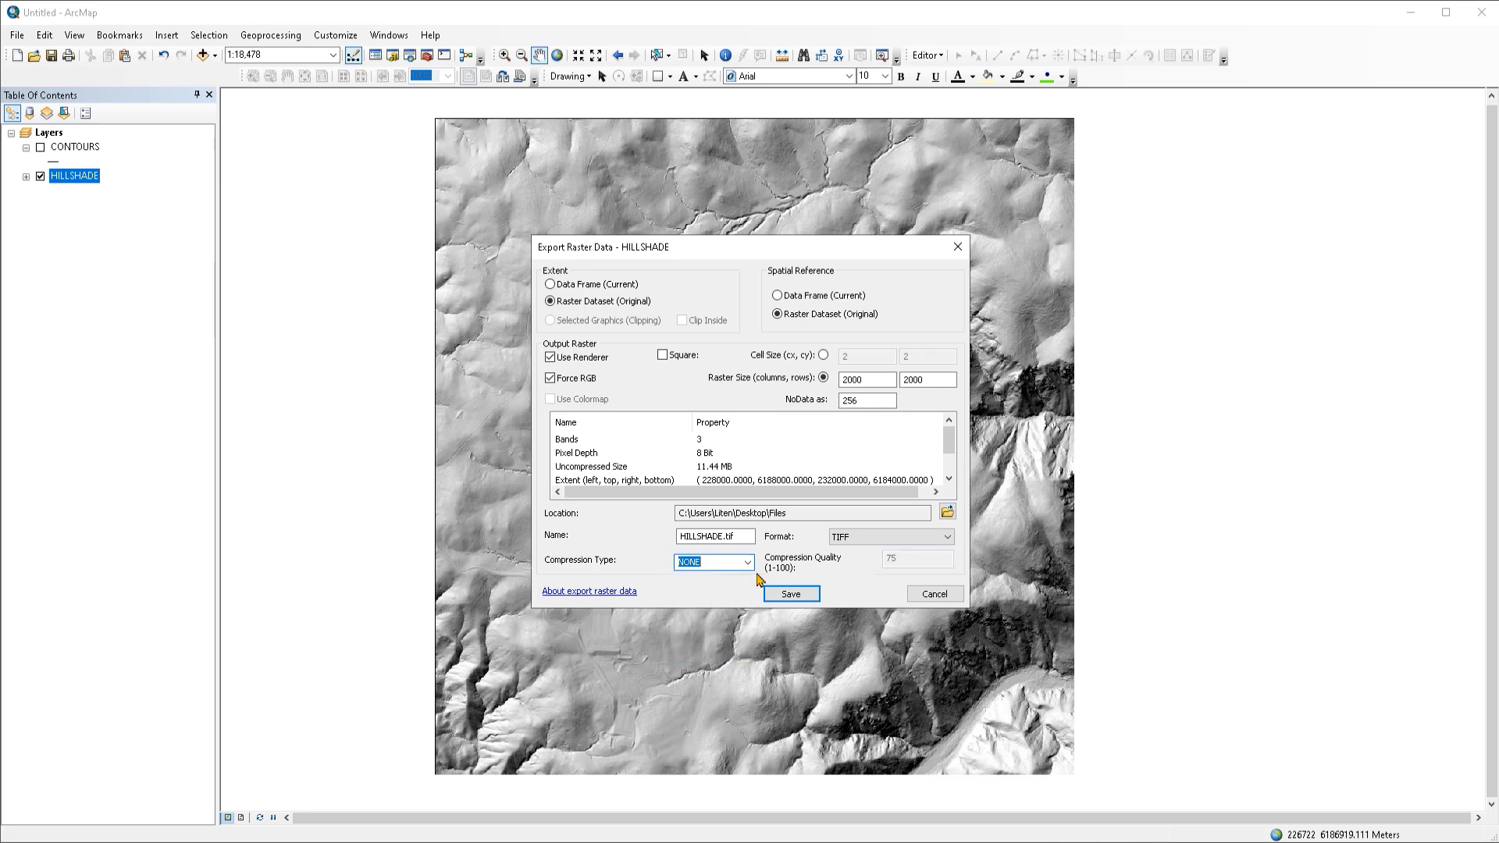
click(791, 594)
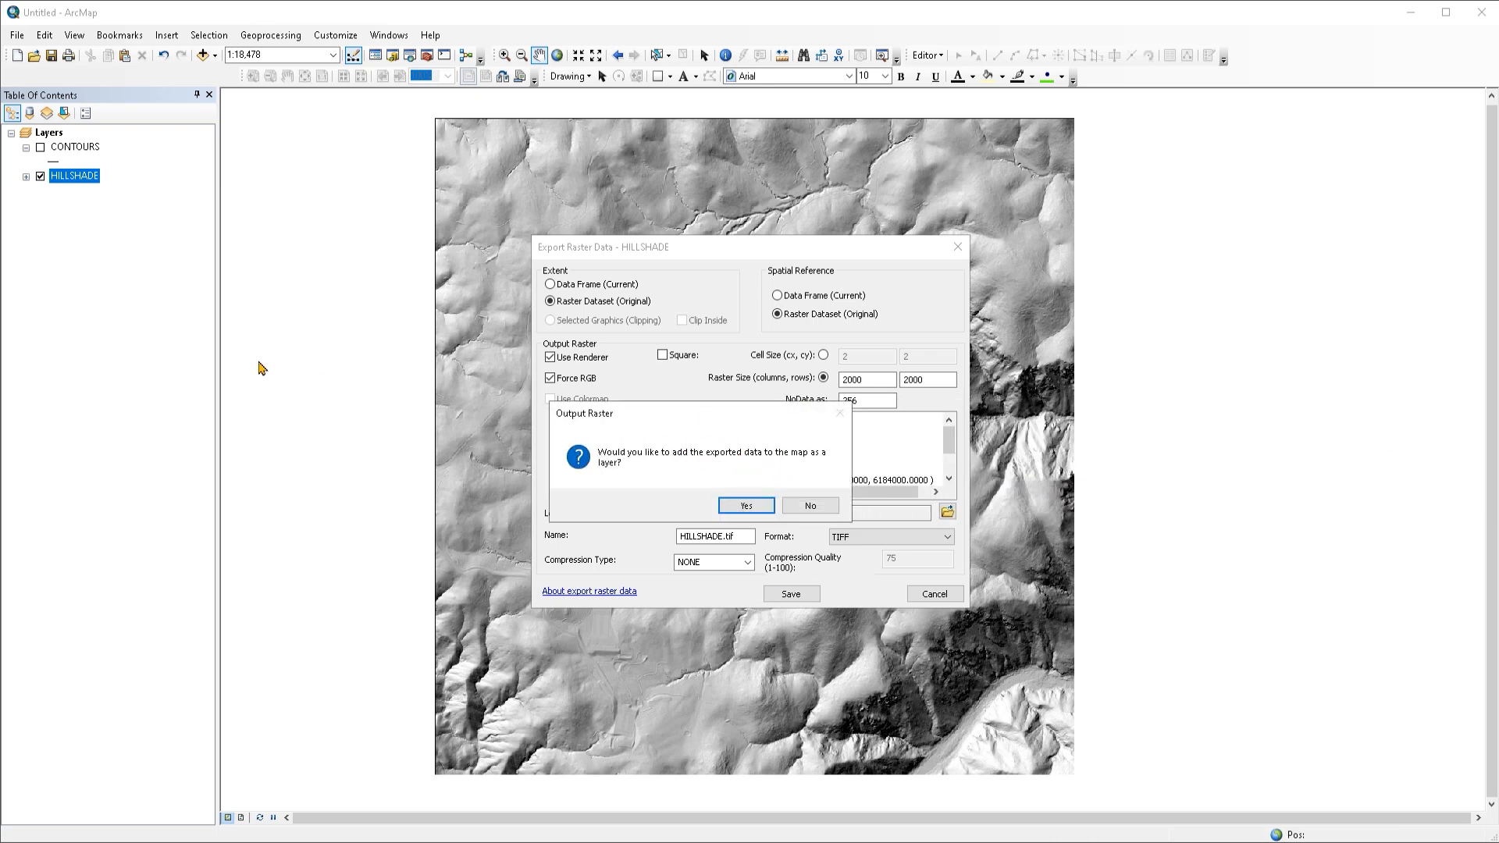
click(820, 509)
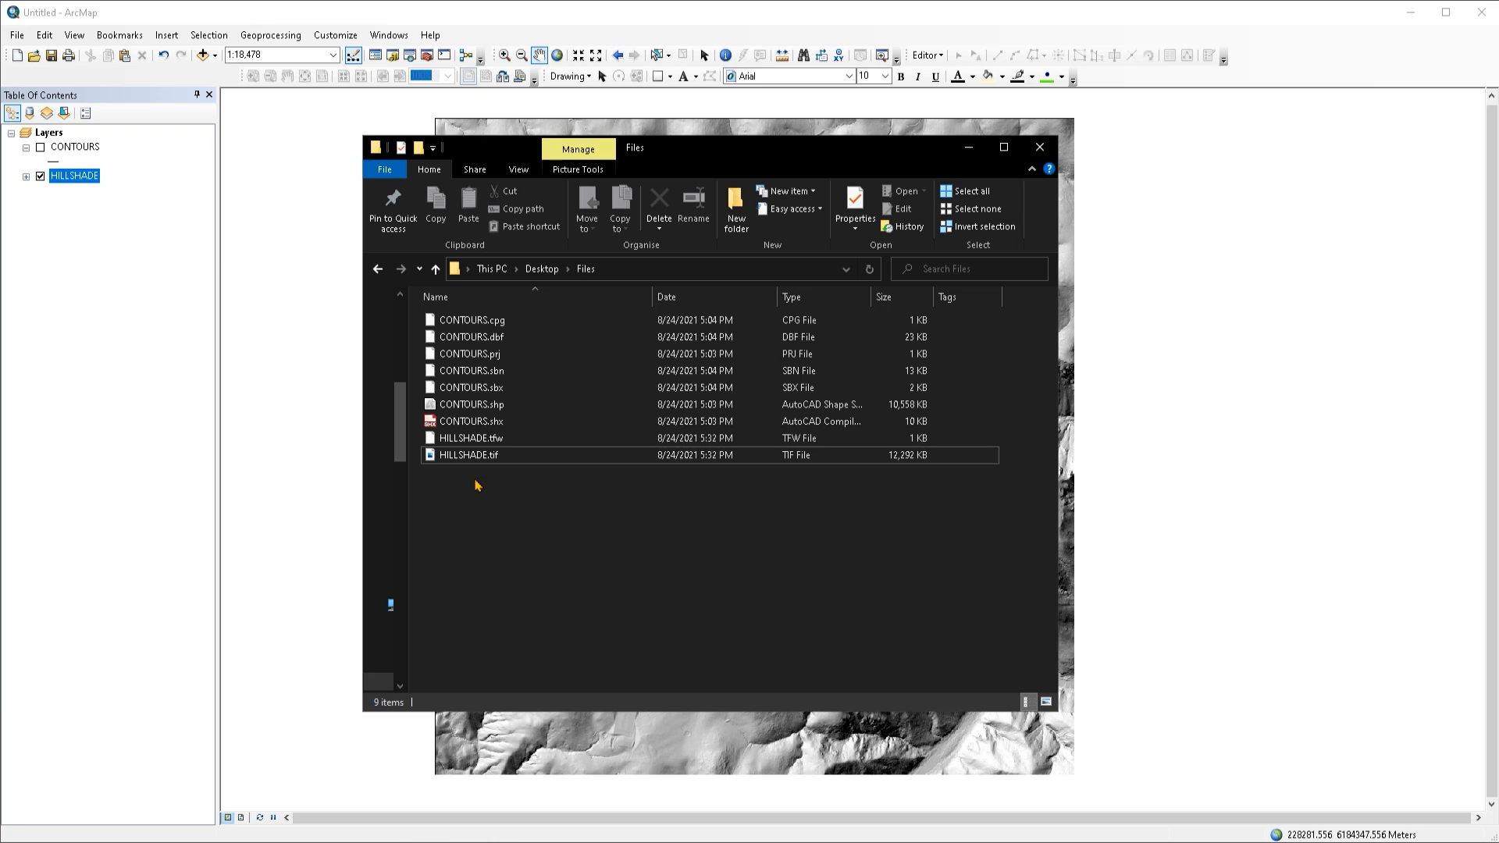
Examine the exported HILLSHADE.tif and HILLSHADE.tfw files in the Files folder
click(454, 456)
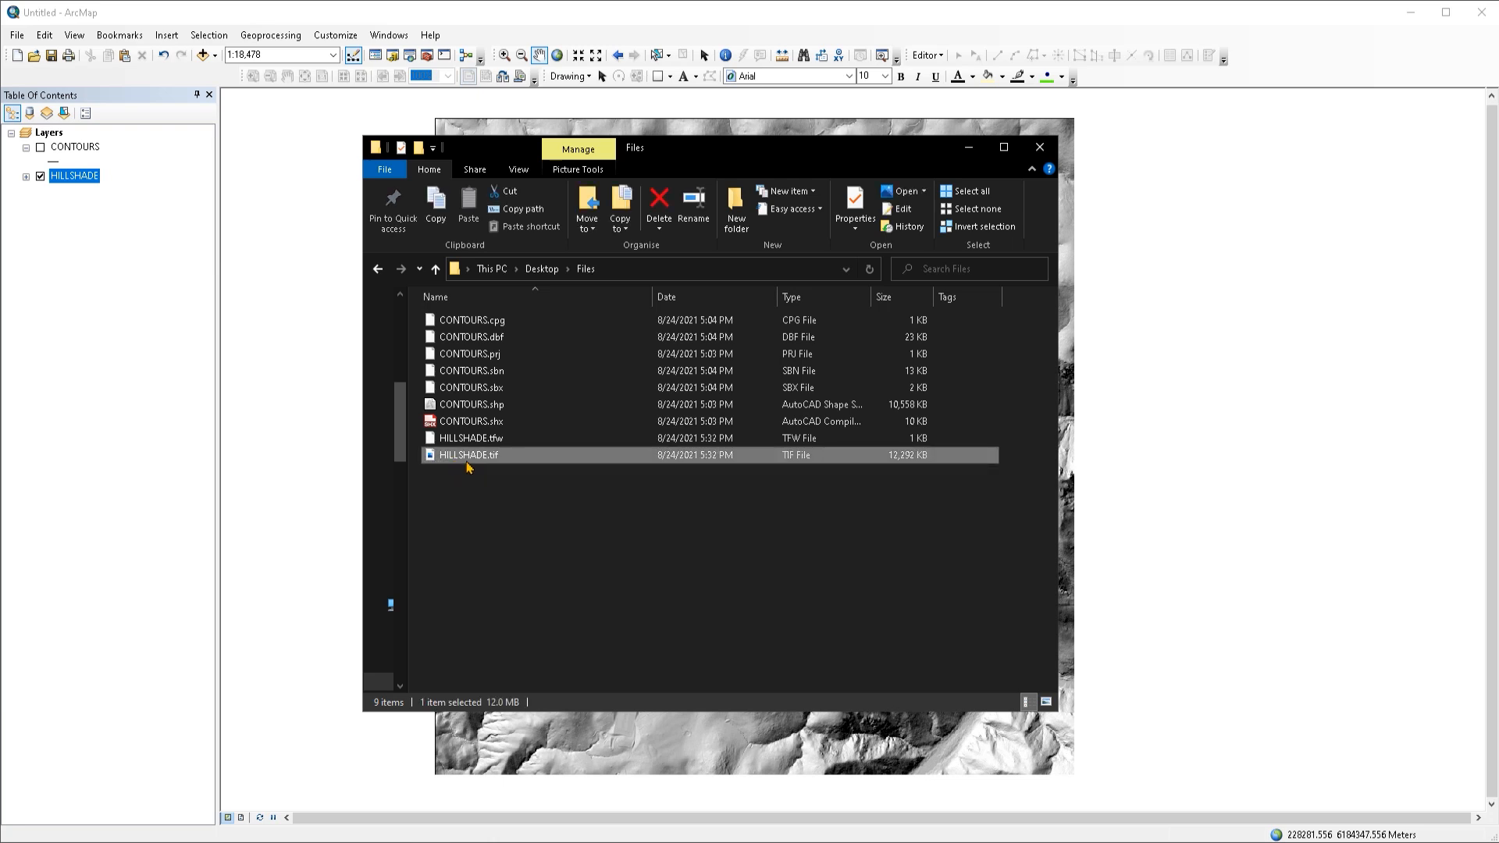
click(523, 496)
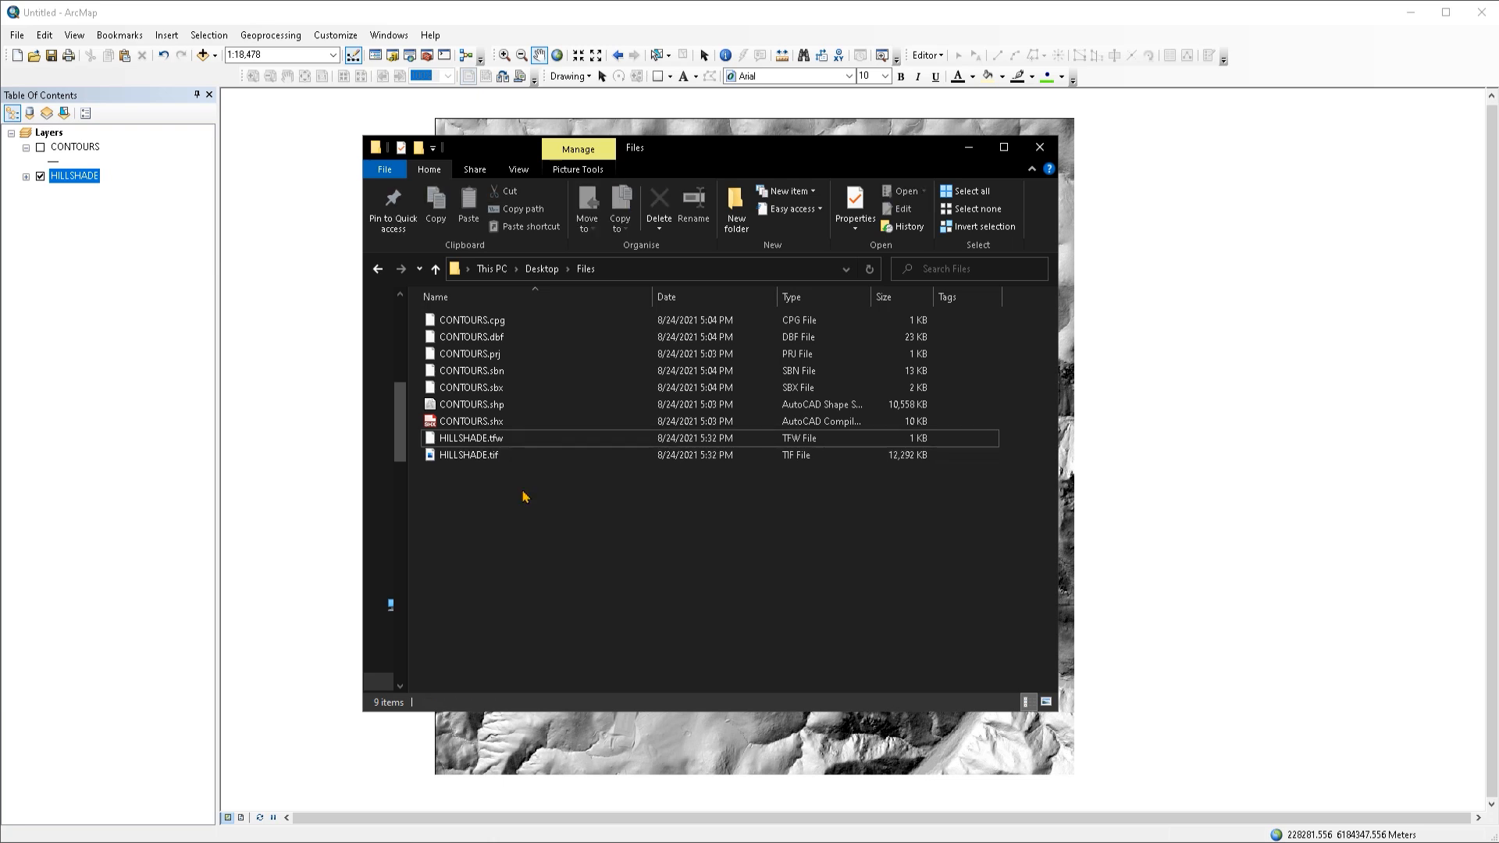
click(455, 442)
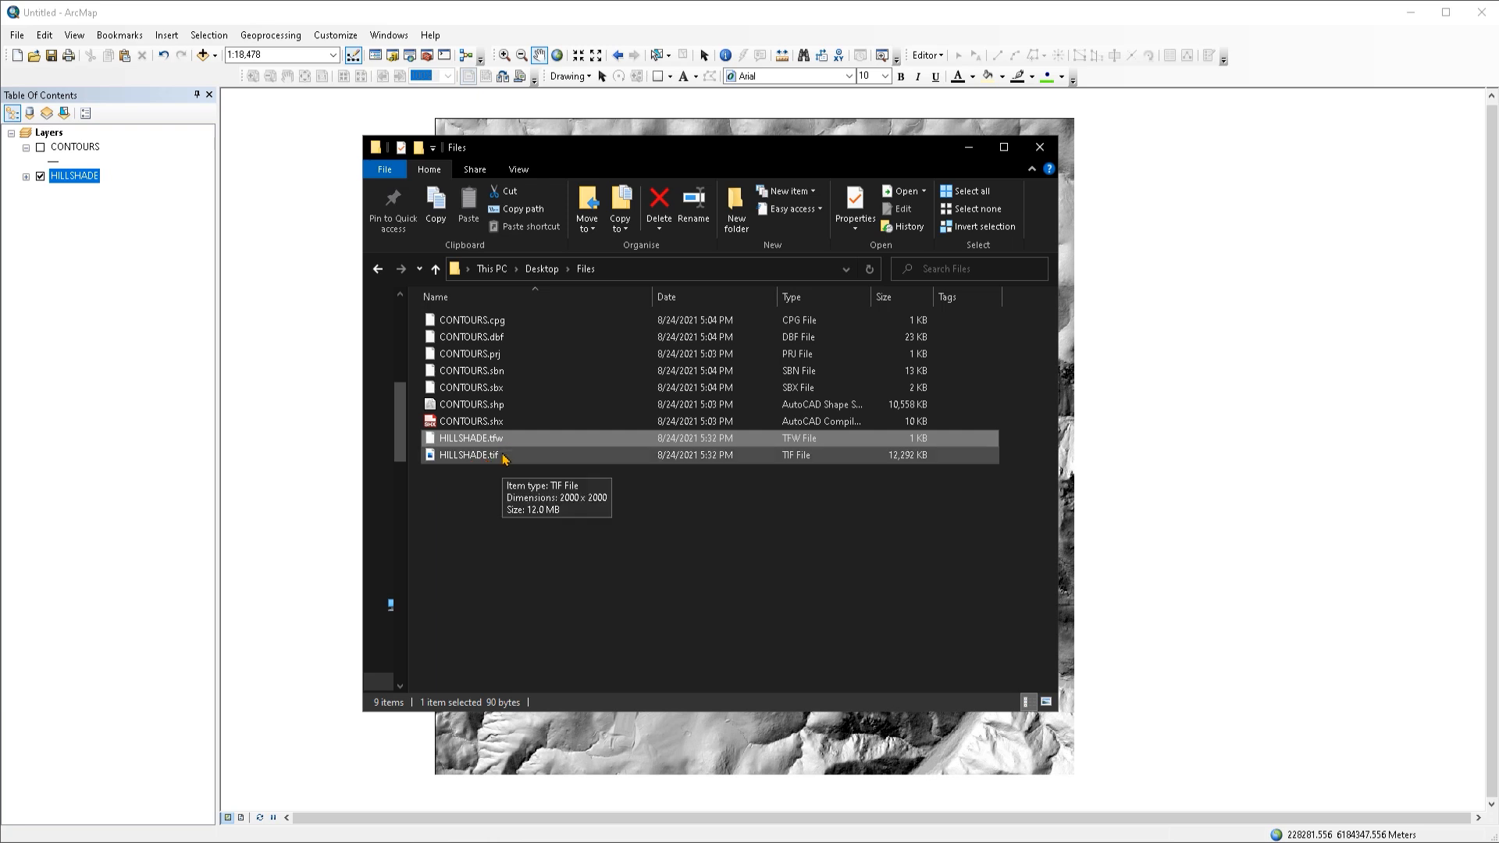
click(520, 479)
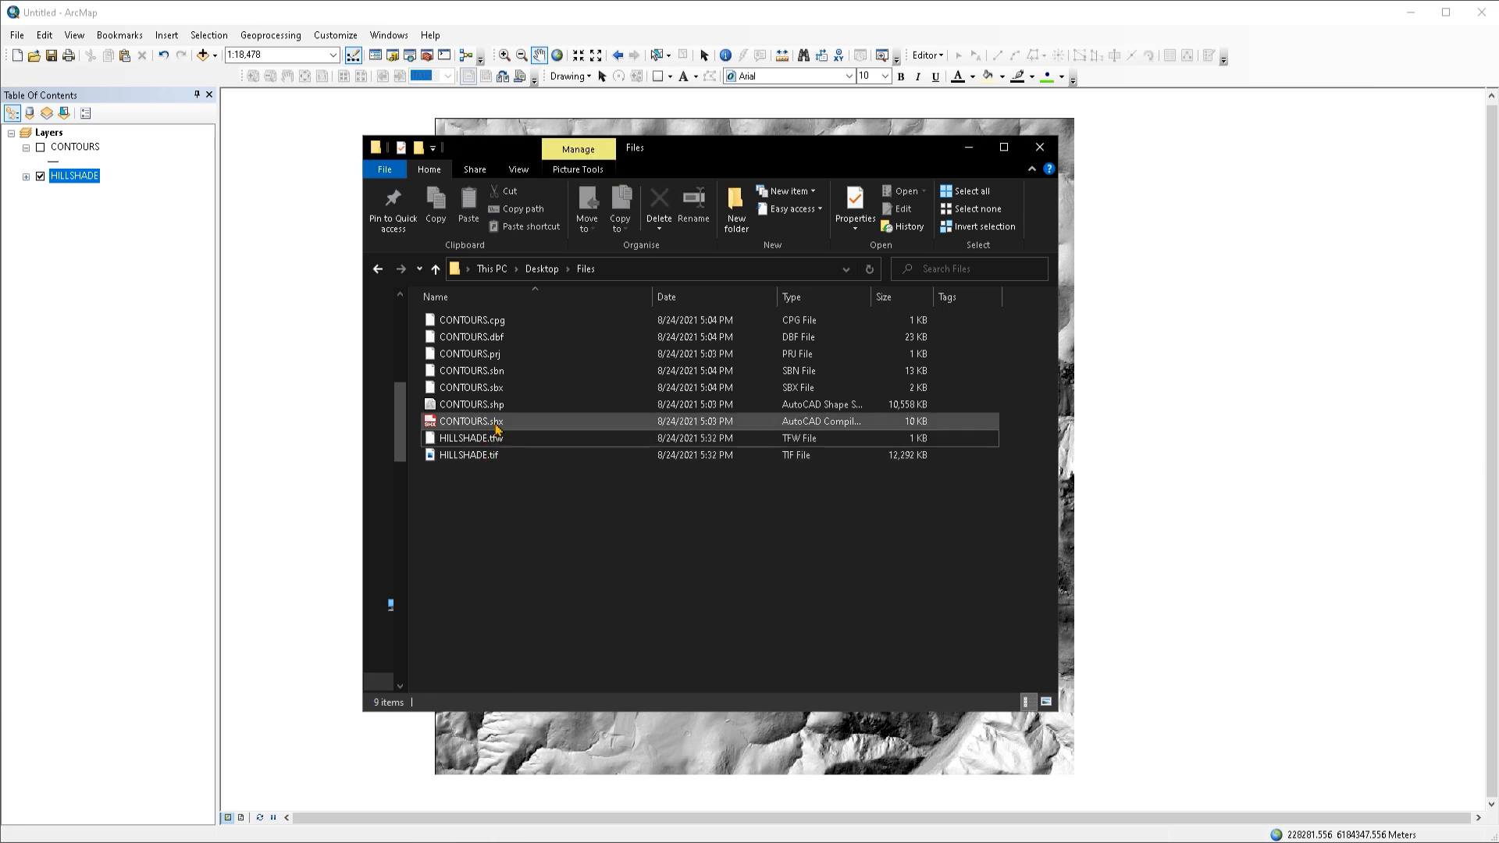
shift+click(495, 459)
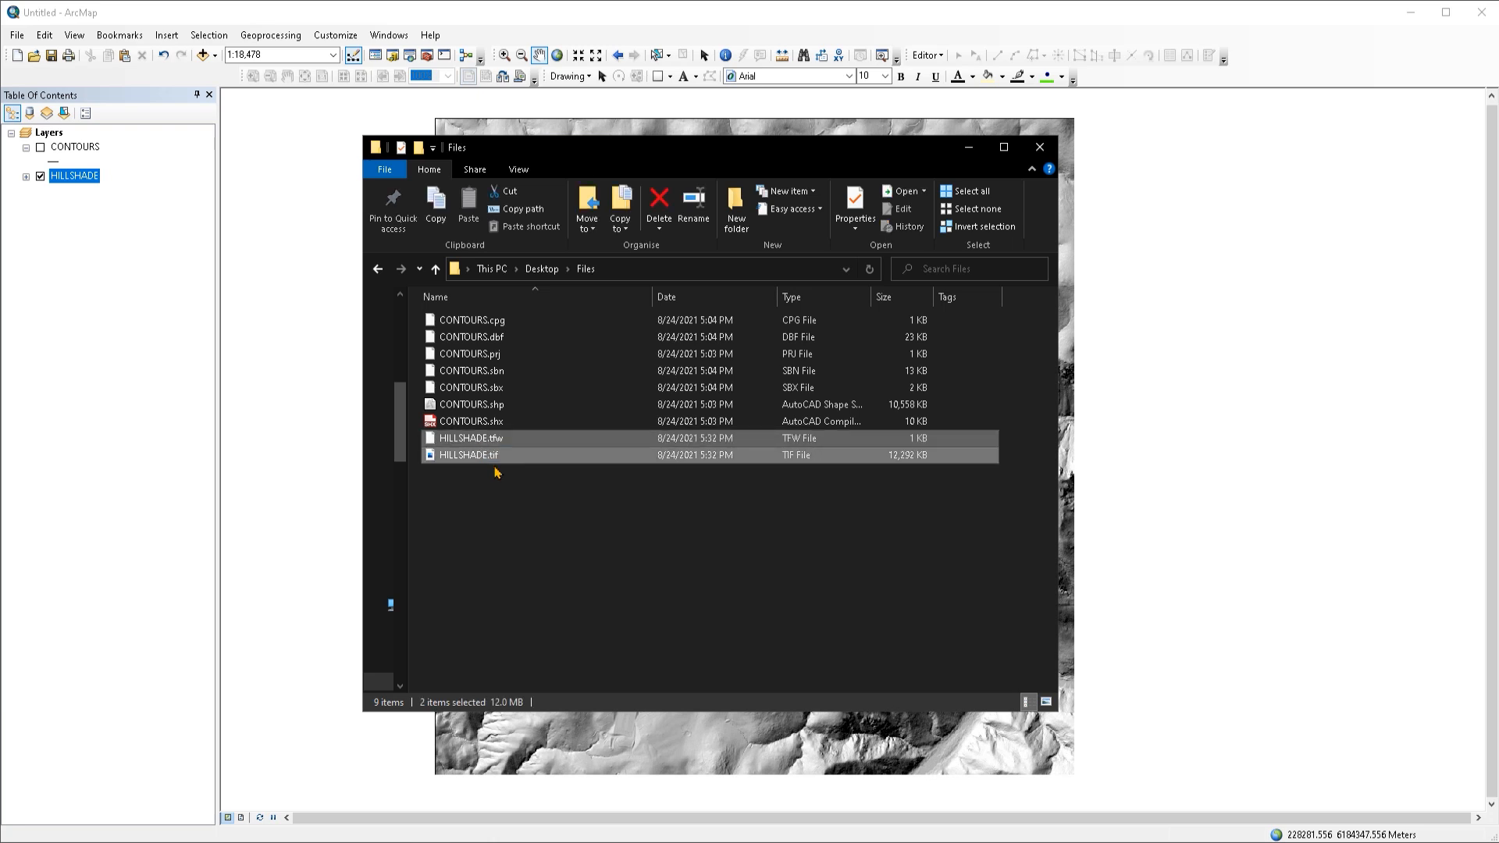
click(601, 573)
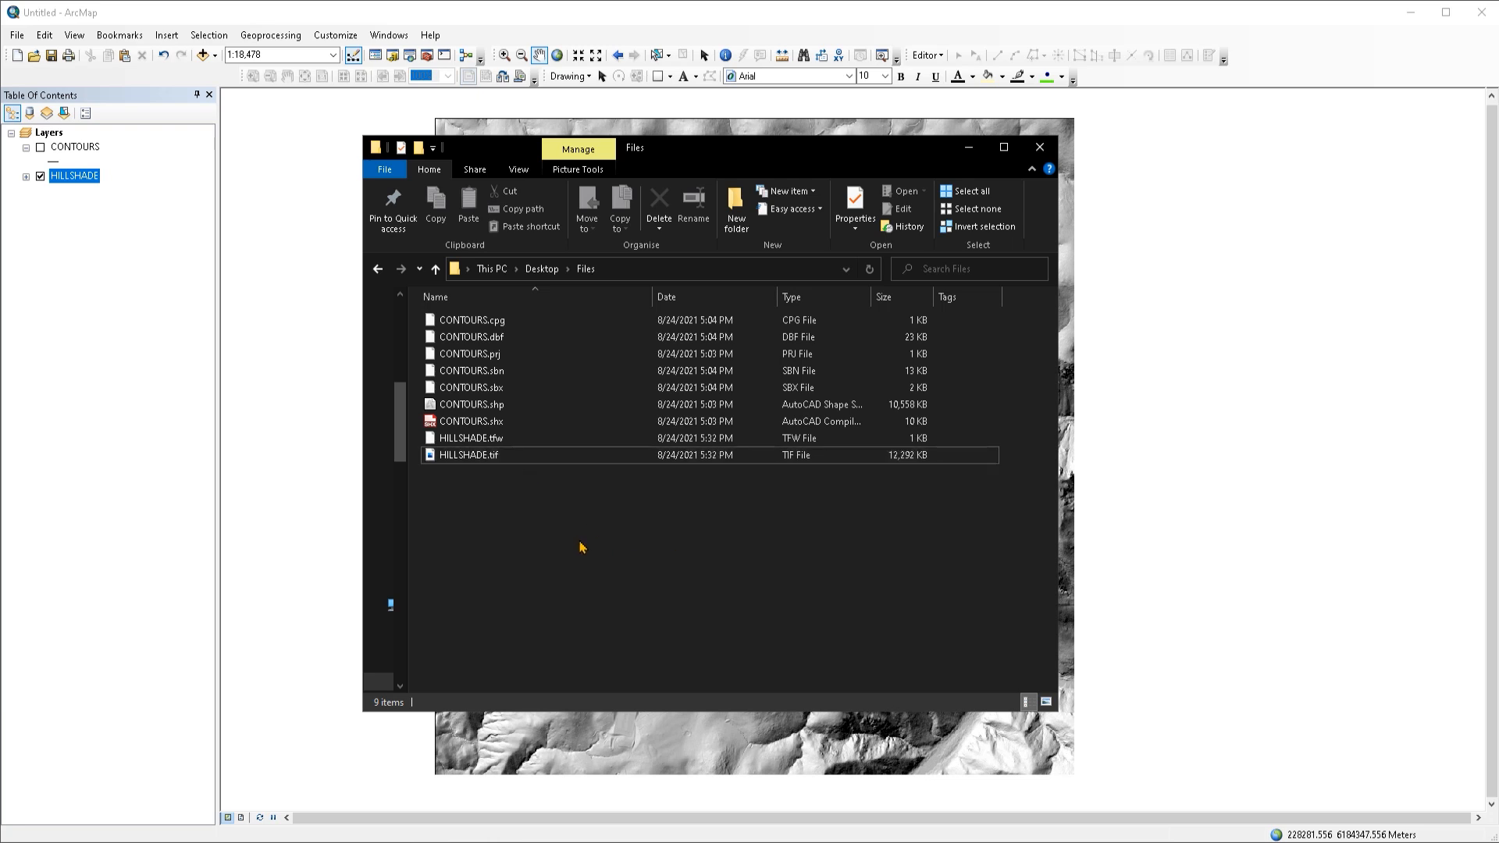
Import HILLSHADE.tif from the Files folder into Google Earth Pro, scaling the image to the maximum supported size
click(531, 455)
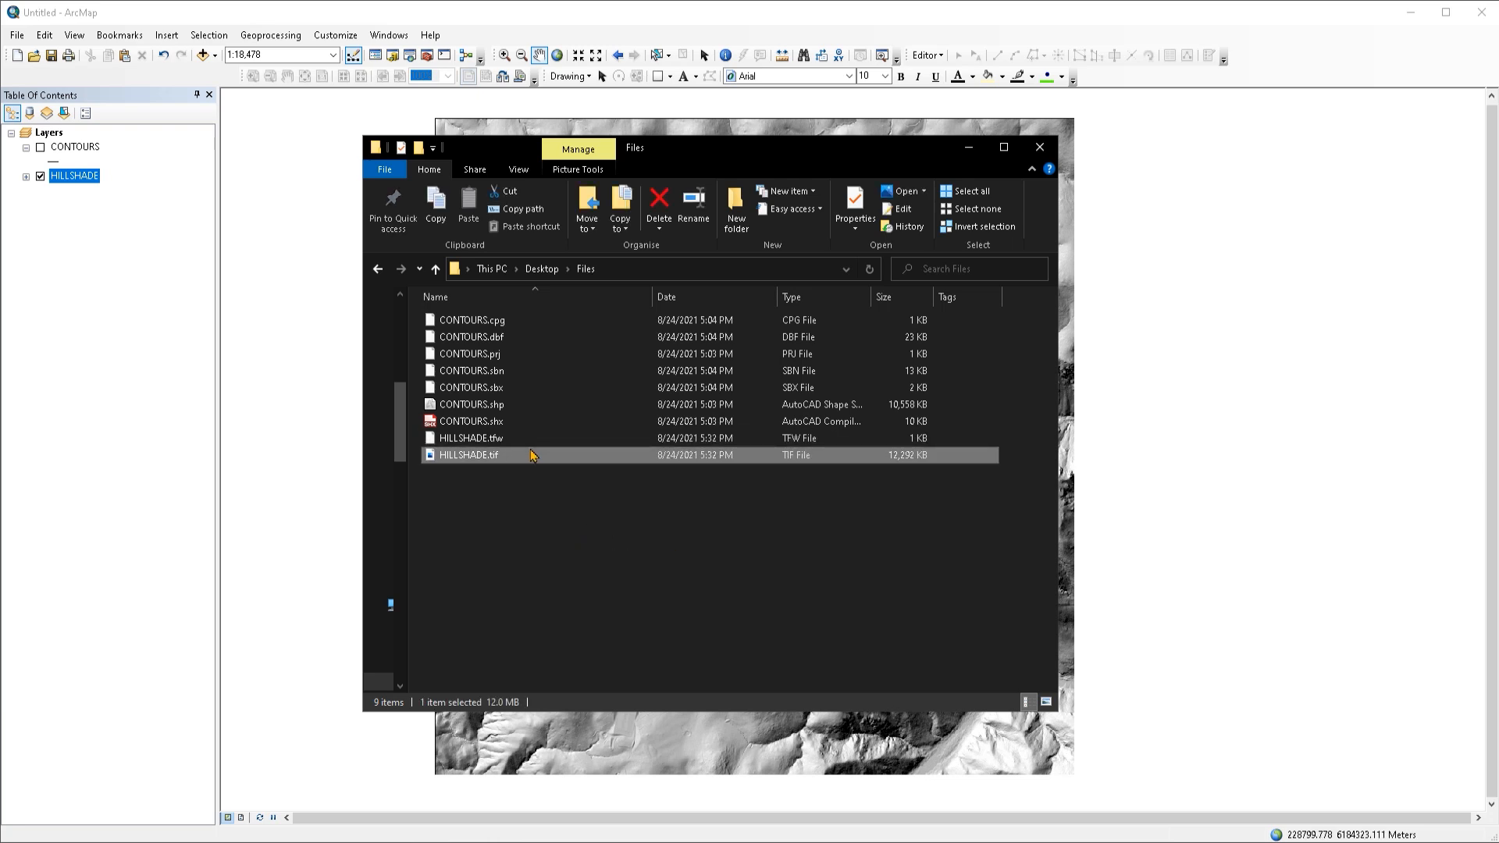
drag(495, 459, 765, 445)
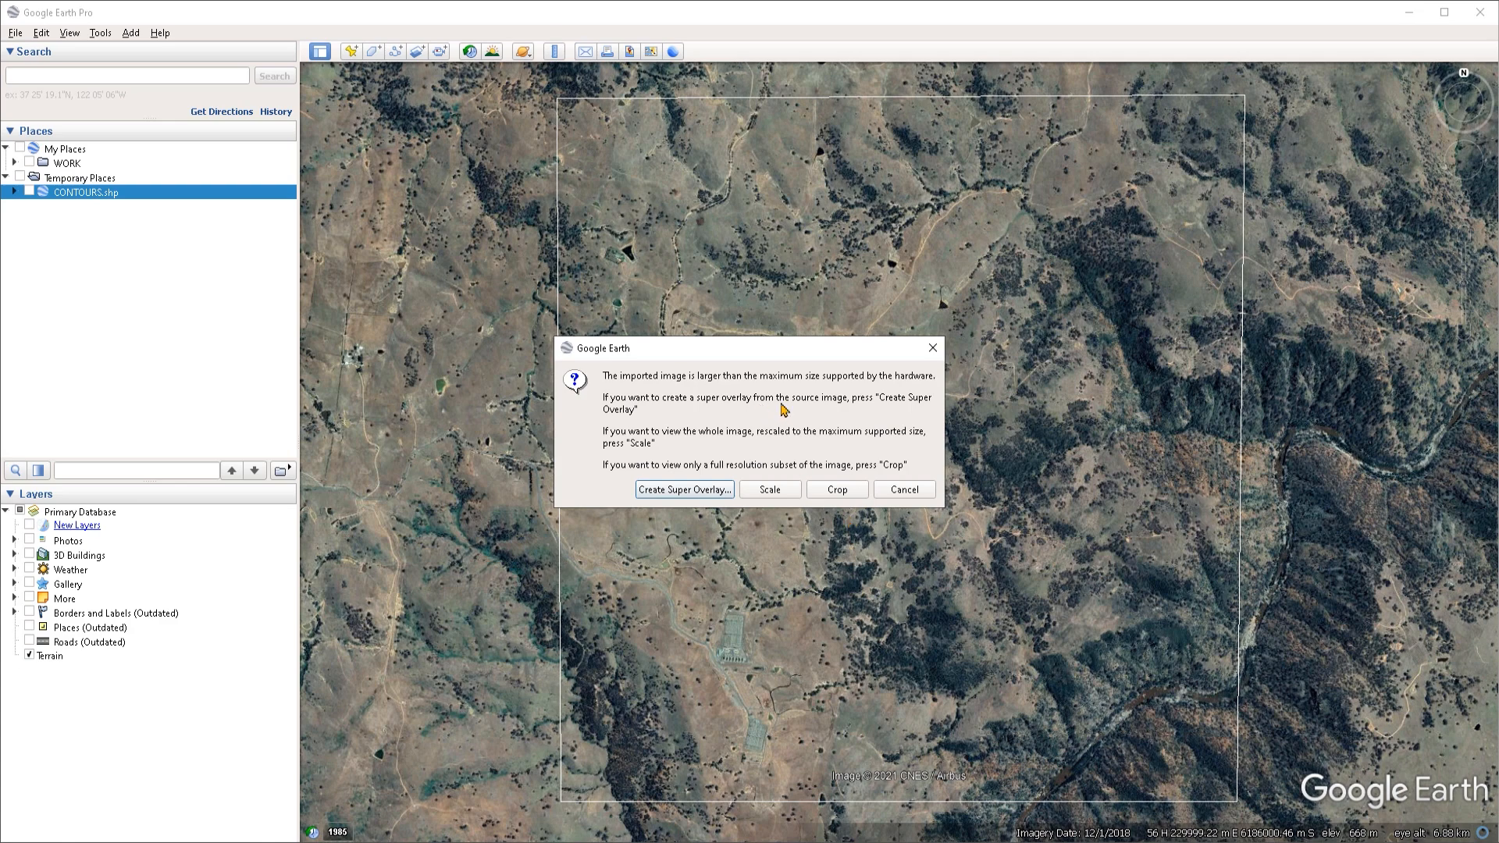
click(773, 491)
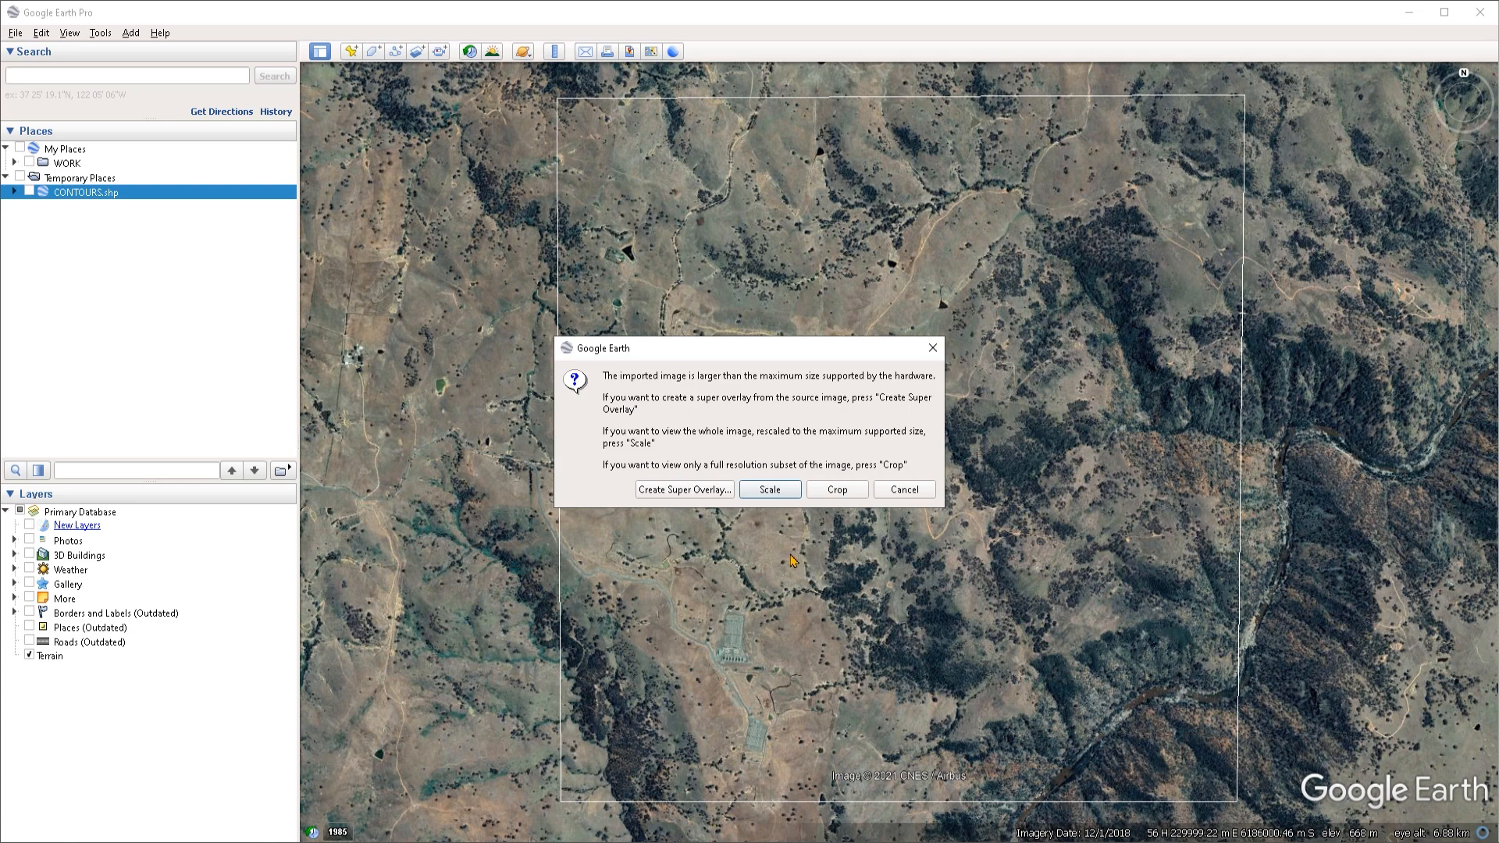
click(770, 491)
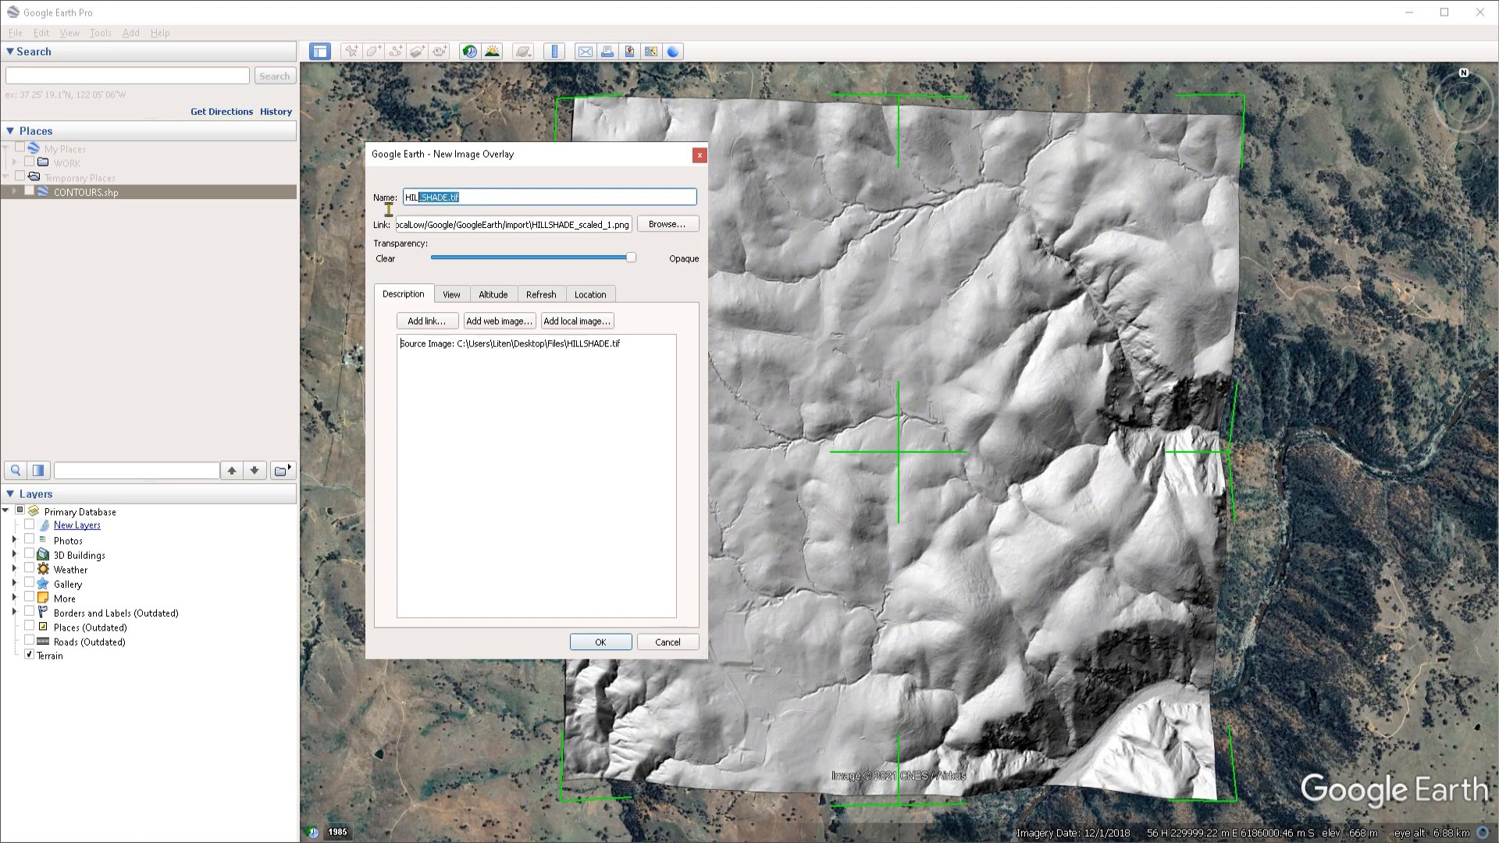
Name the new image overlay Hillshade, clear its description and create the overlay
text(Hillshade)
mouse_move(631, 258)
mouse_down()
mouse_move(518, 272)
mouse_move(630, 263)
mouse_up()
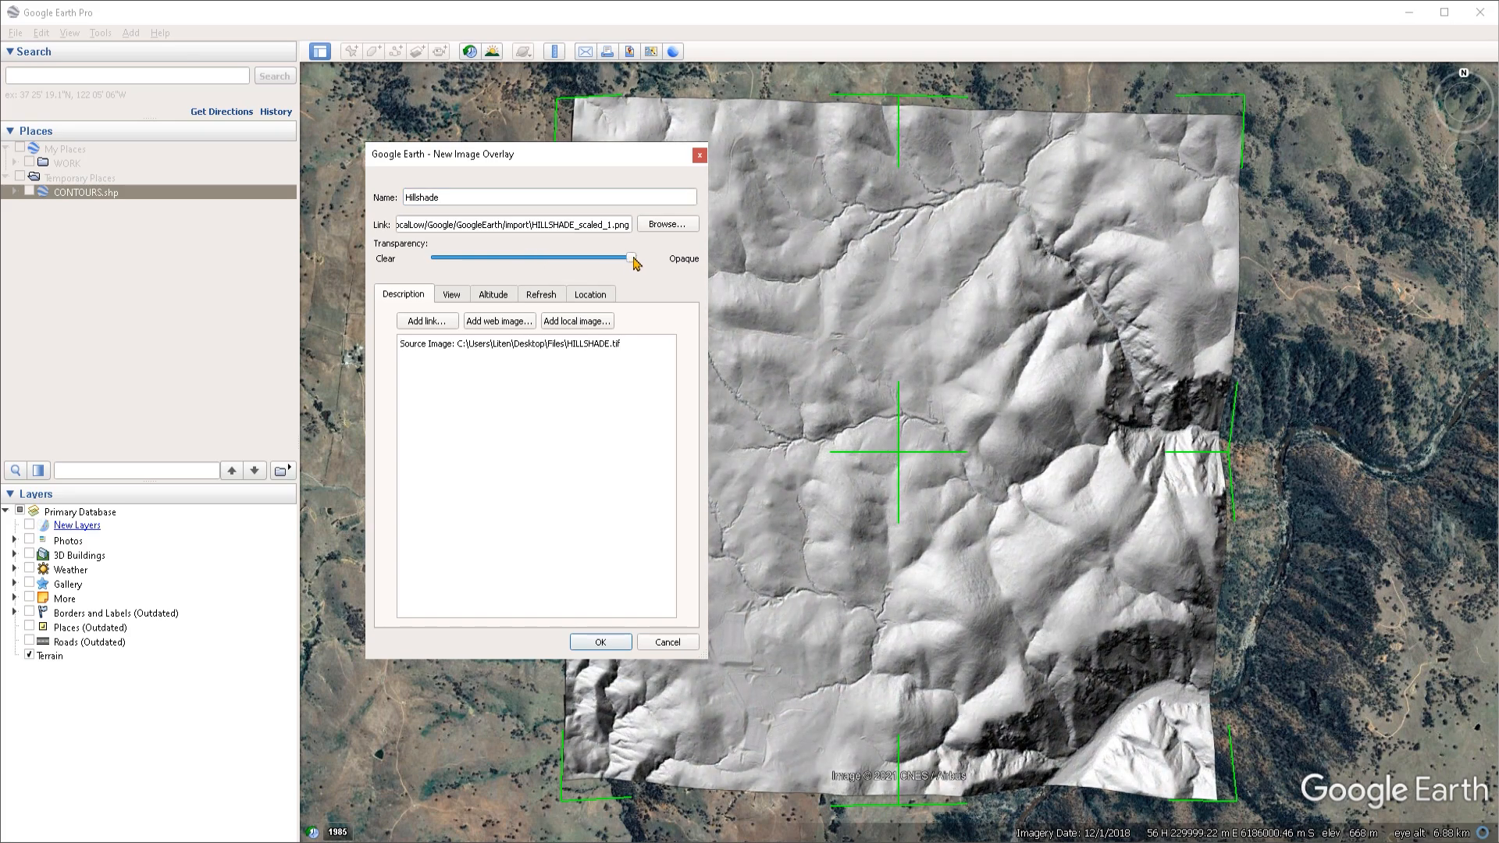
drag(648, 362, 266, 331)
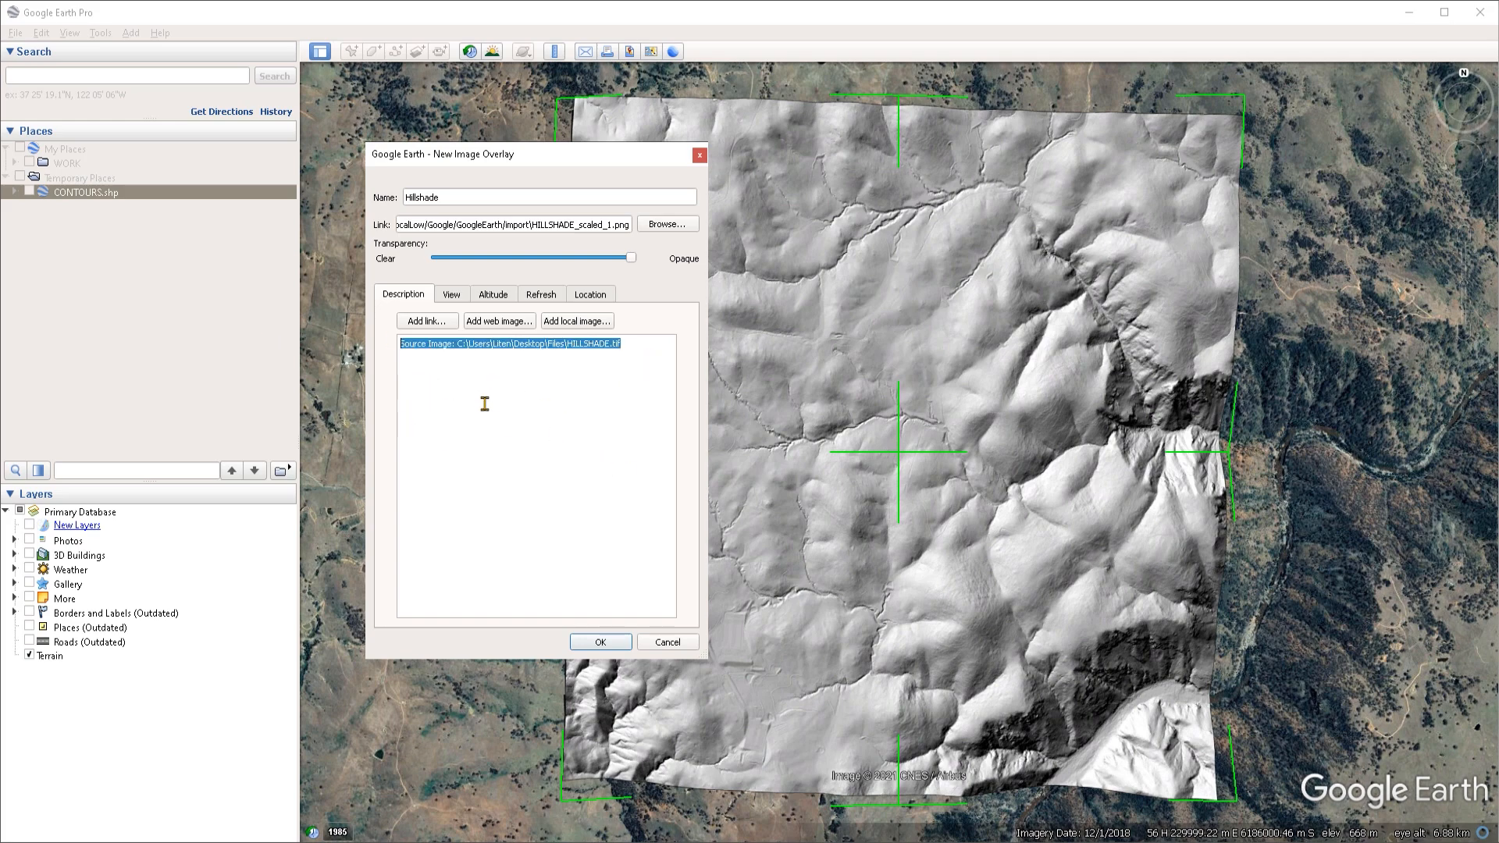
key(Delete)
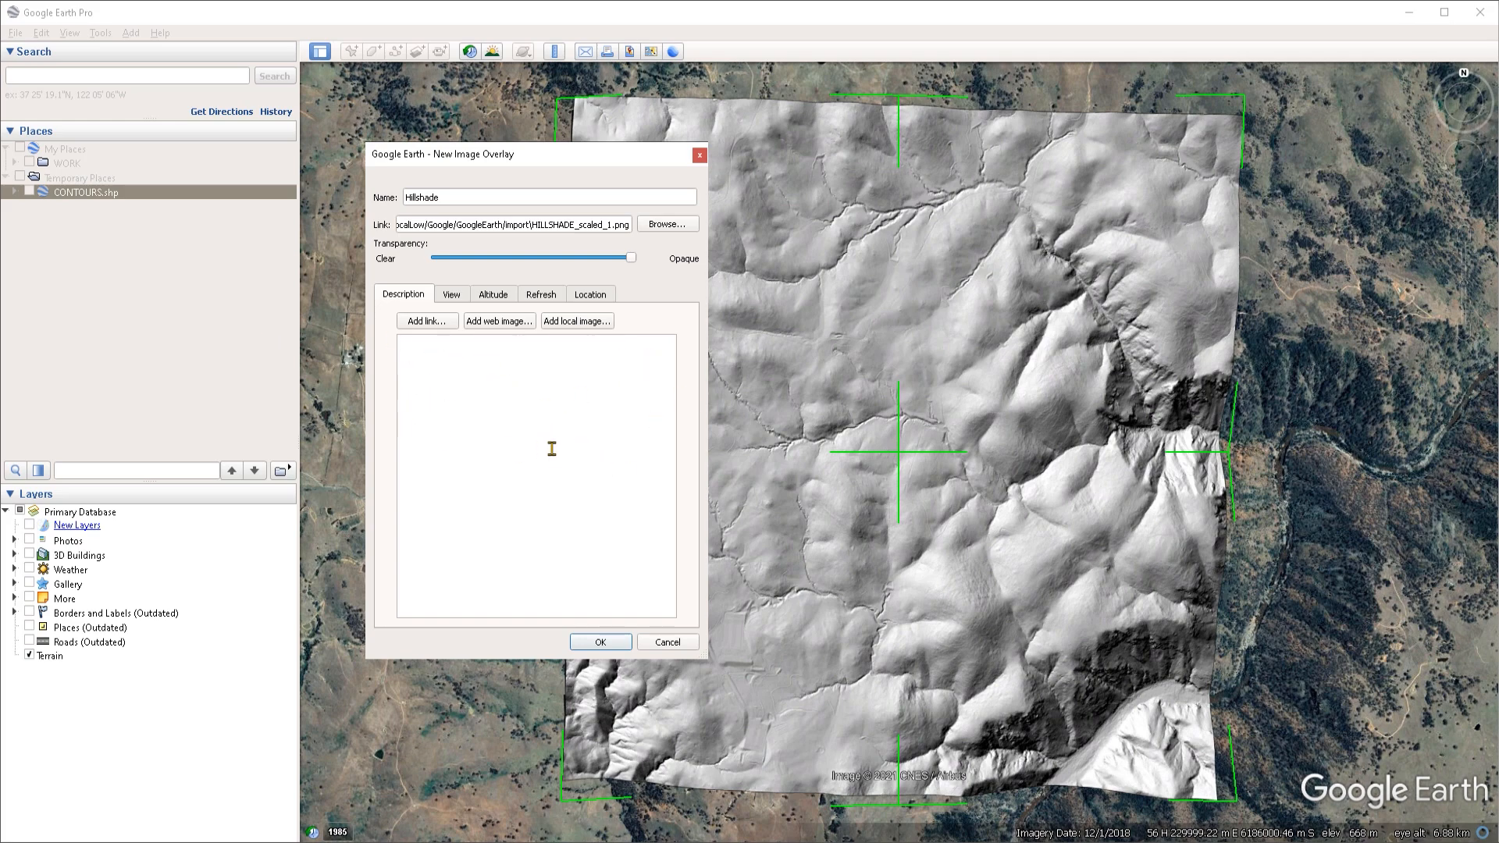
click(601, 641)
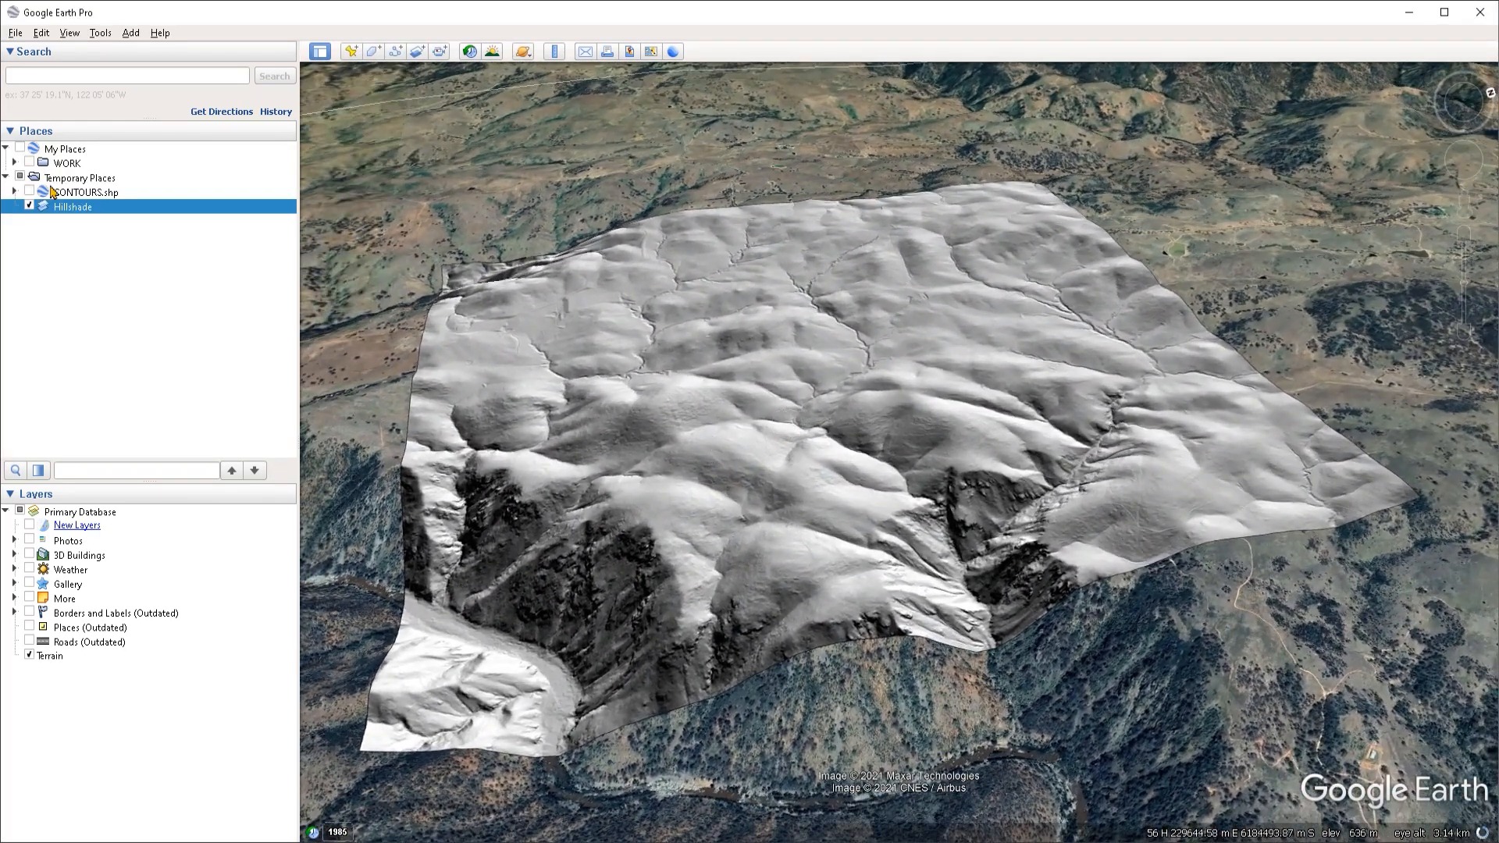
Select the CONTOURS.shp layer under Temporary Places
click(53, 192)
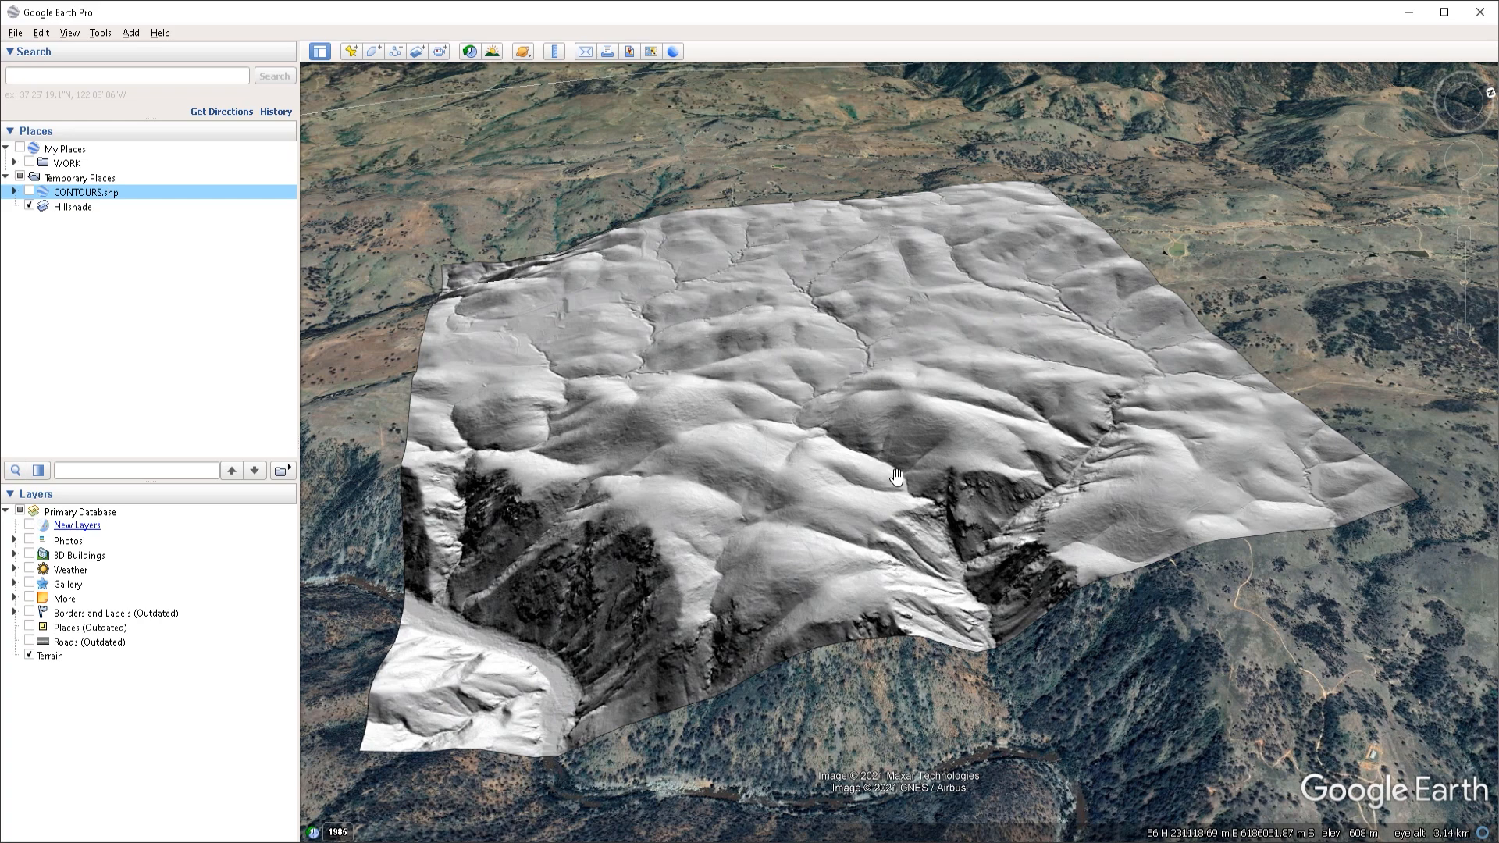